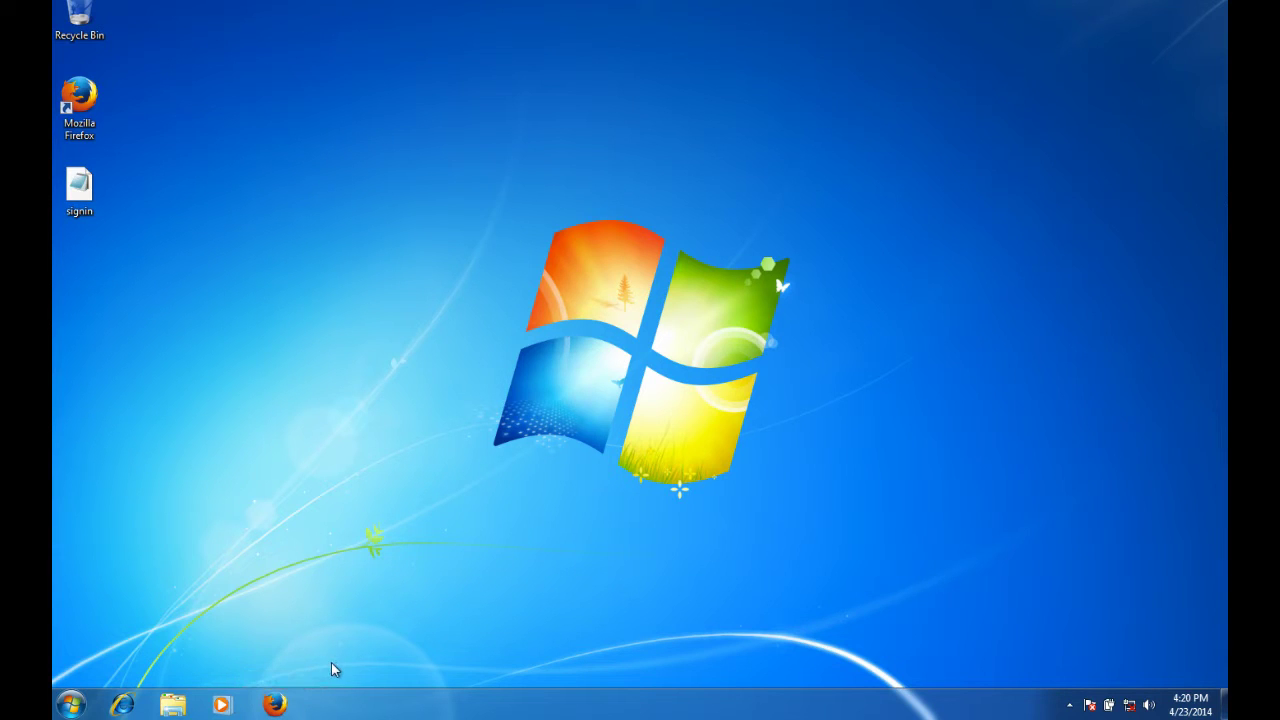
Launch Mozilla Firefox from the Windows 7 taskbar.
left_click(276, 705)
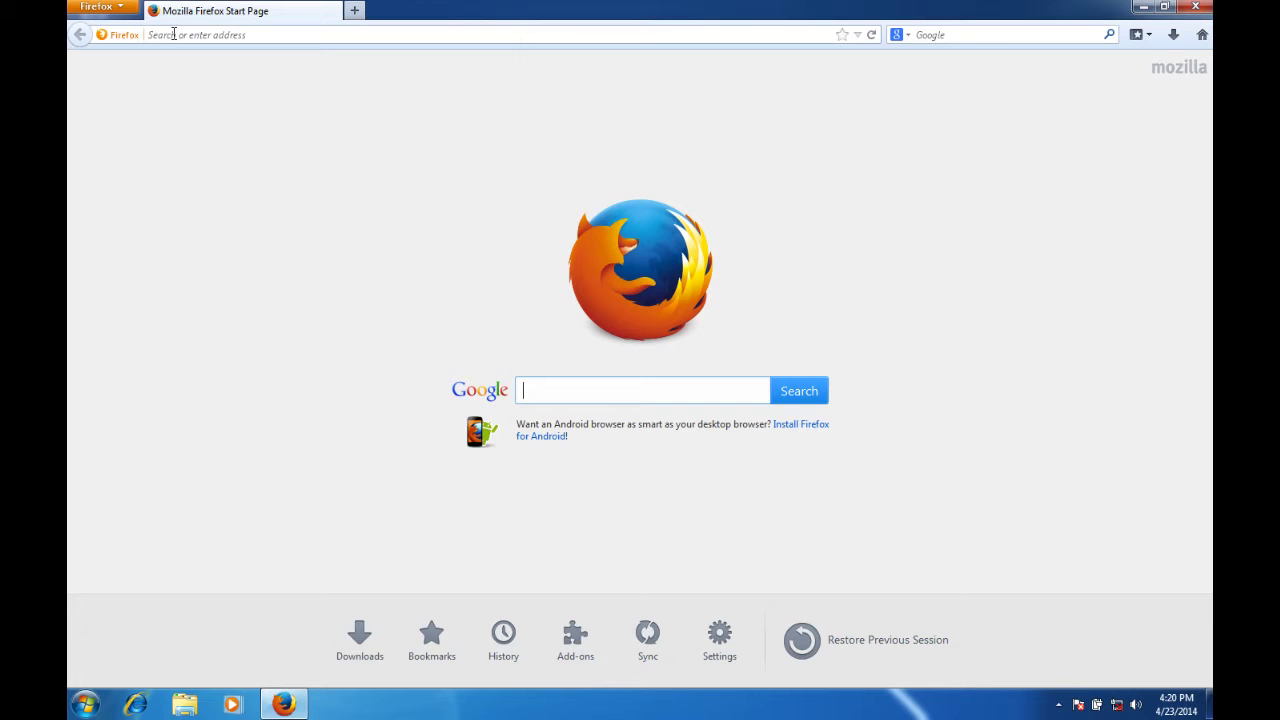
Load icloud.com in Firefox, then open a second, blank tab beside it.
left_click(174, 34)
type("icl")
key("Escape")
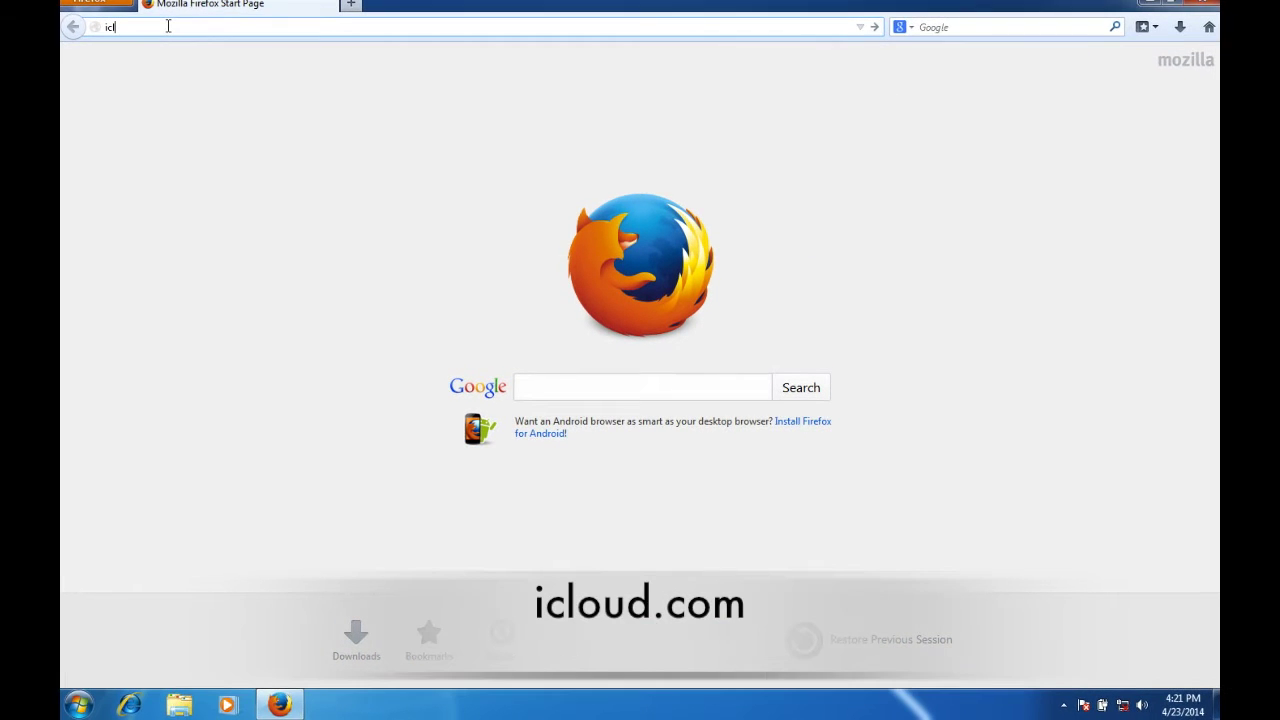
type("o")
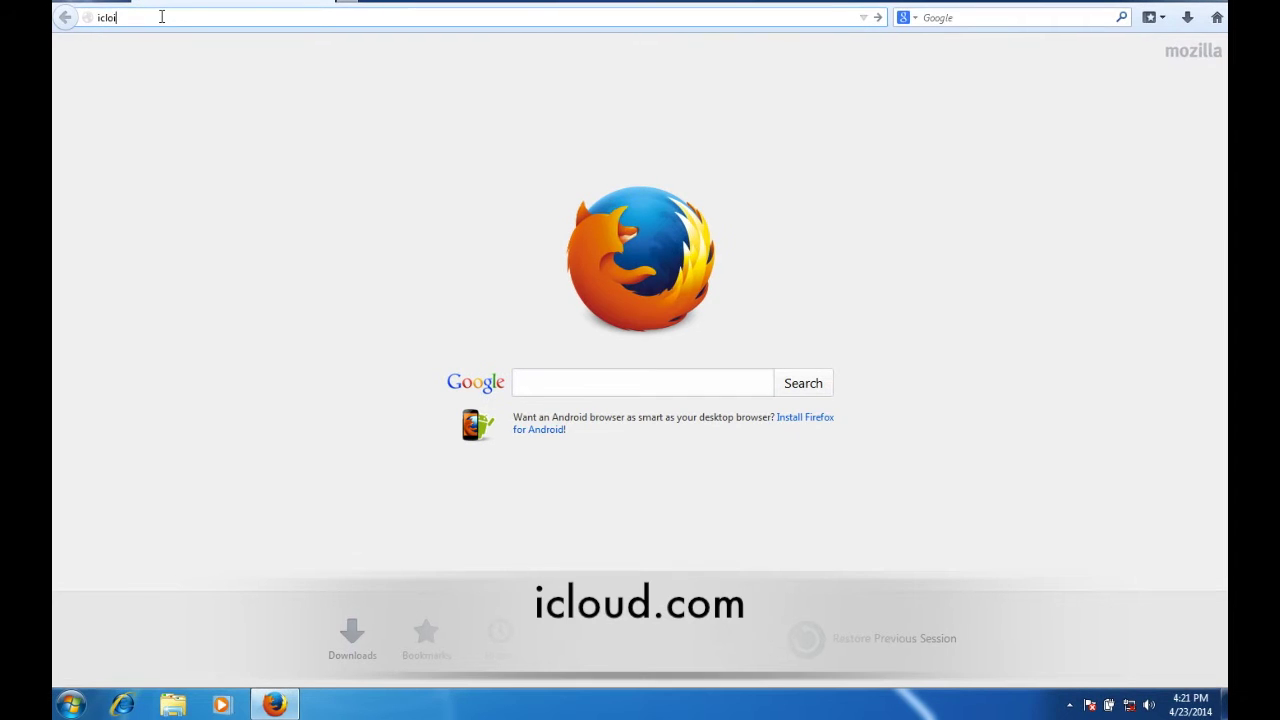
type("ud.com")
key("Return")
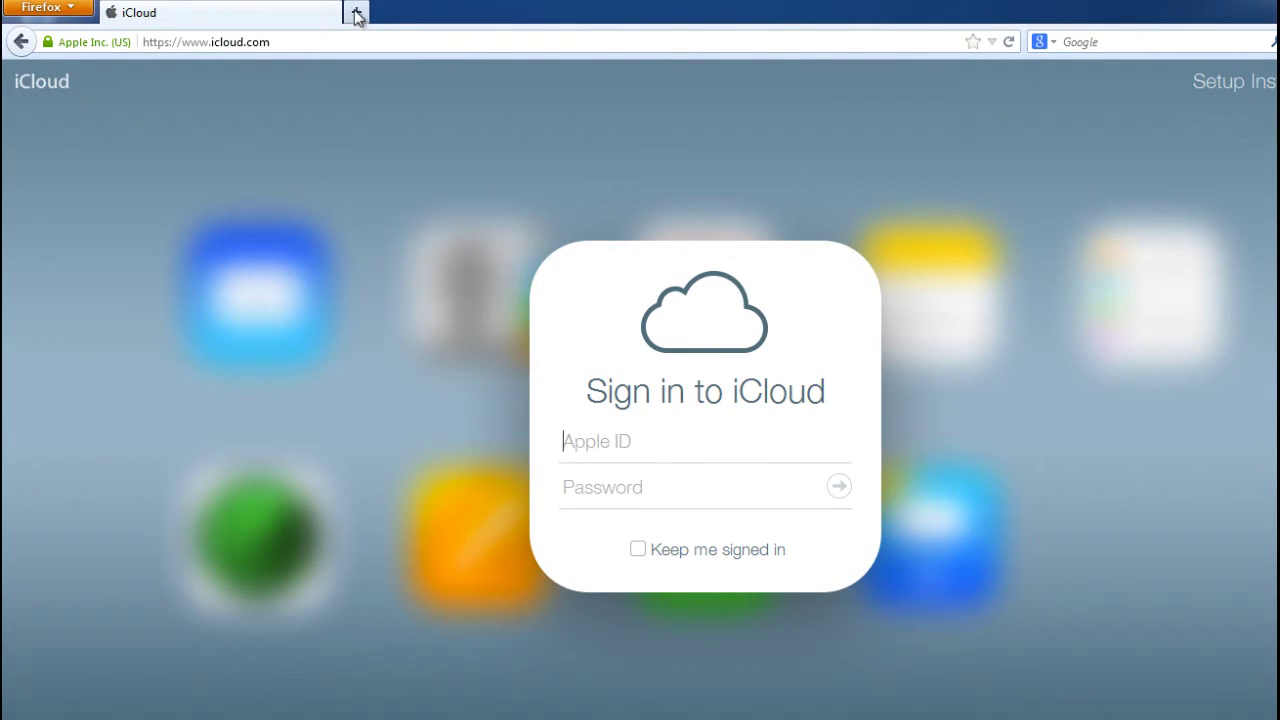
left_click(357, 14)
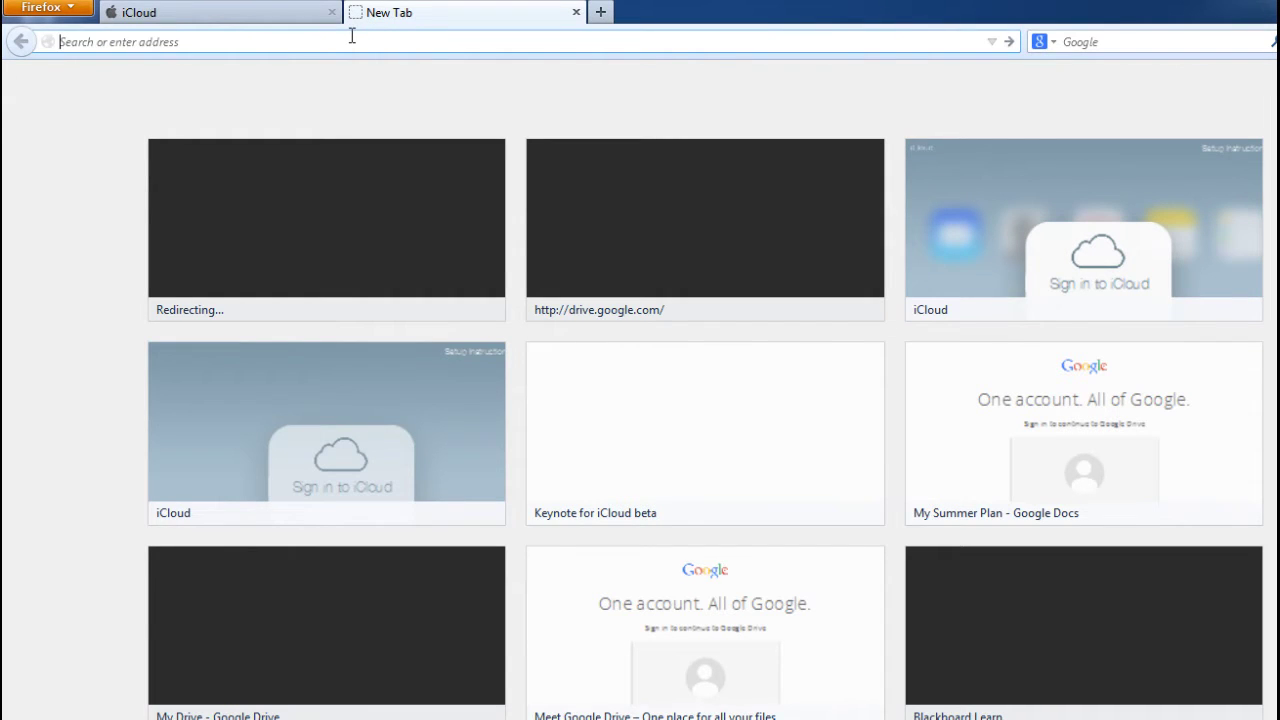
Go to apple.com in the new tab and open Apple's Support page.
type("appl")
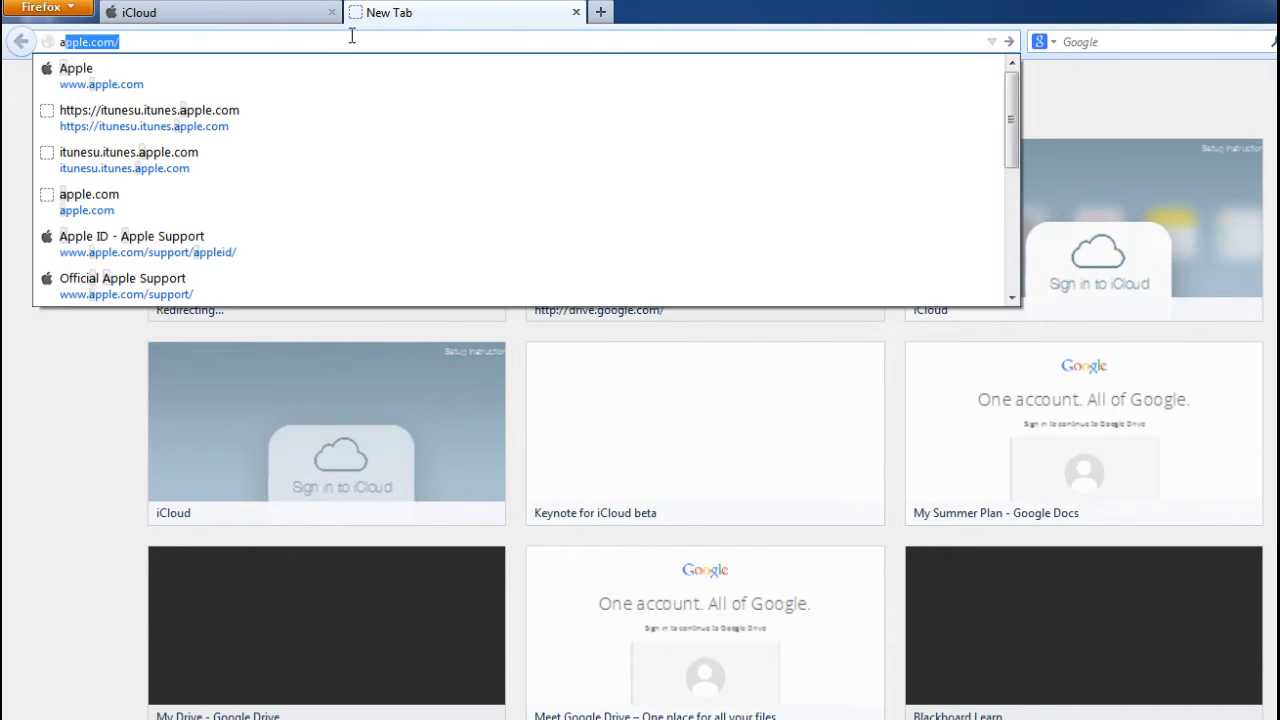
type("e.com")
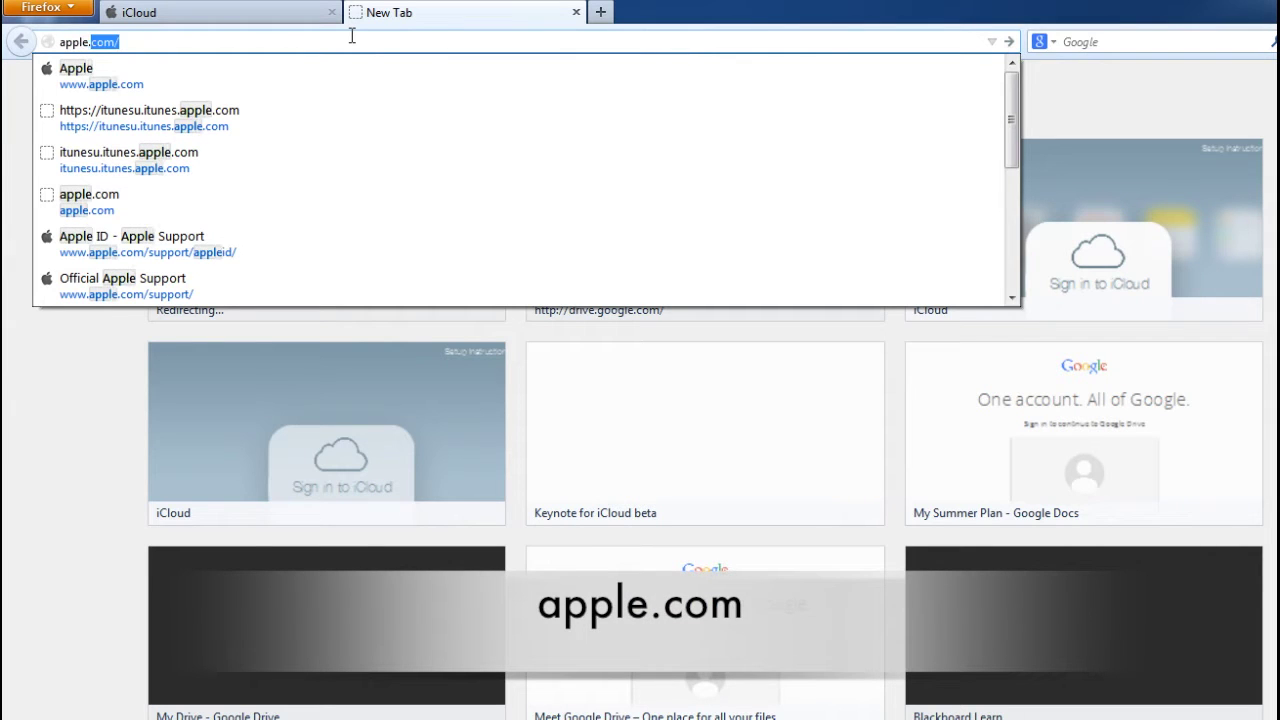
key("Return")
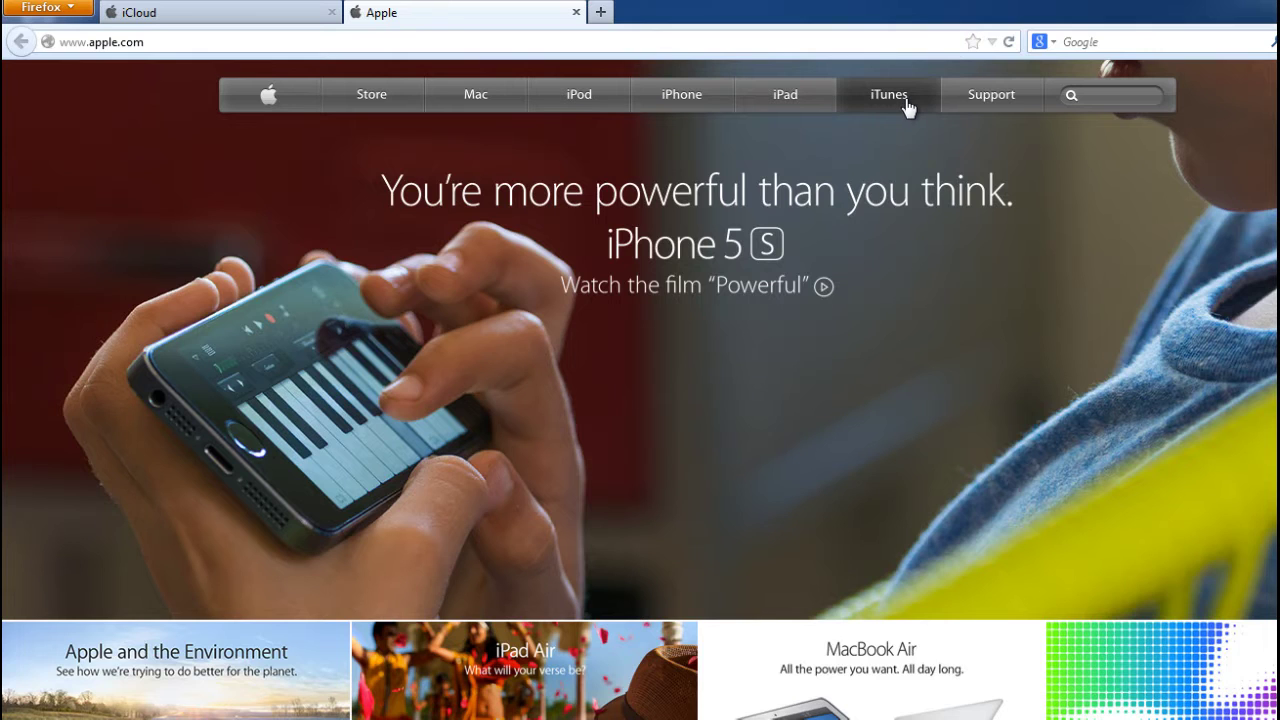
left_click(984, 104)
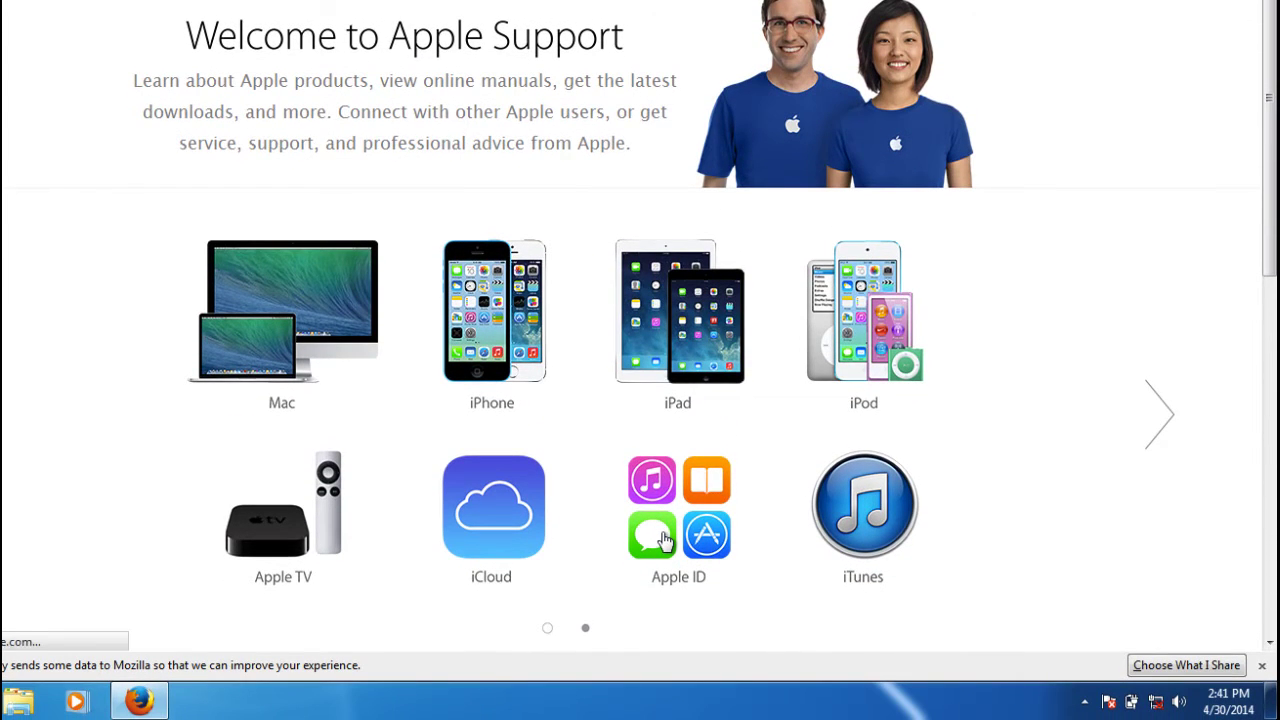
Go to Apple ID support, open Basics, and follow the Create an Apple ID link.
left_click(696, 476)
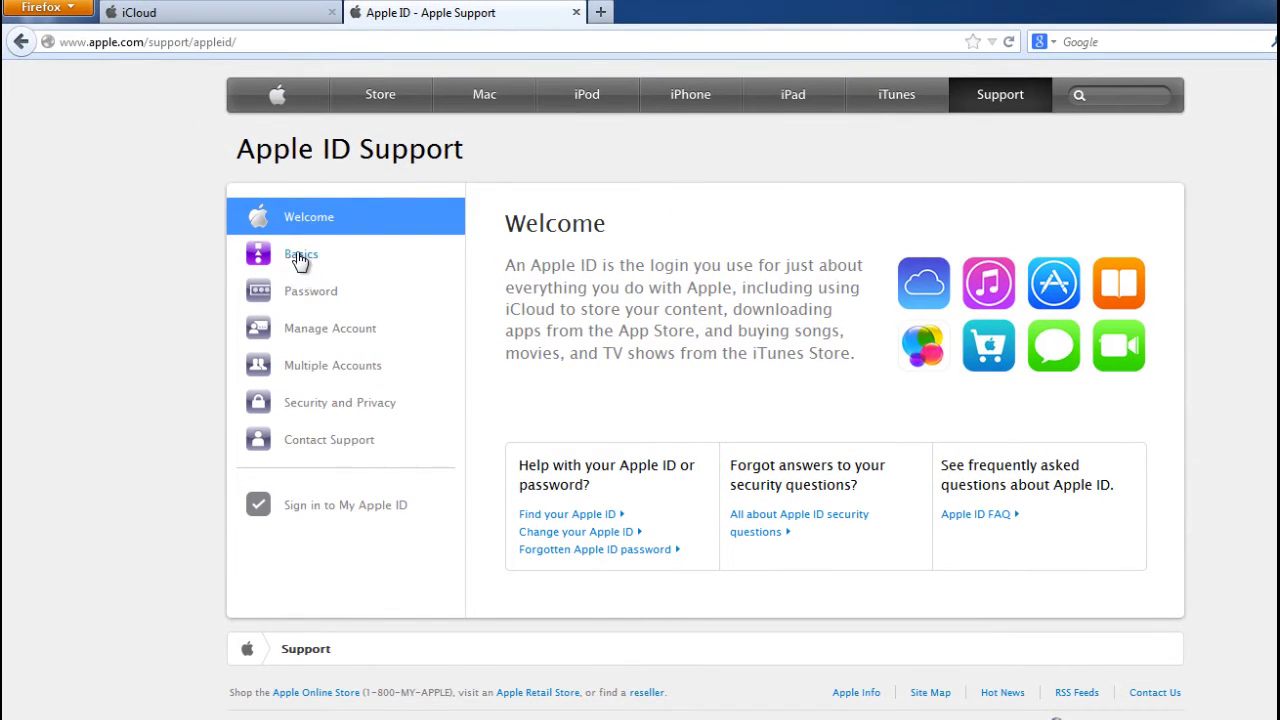
left_click(299, 256)
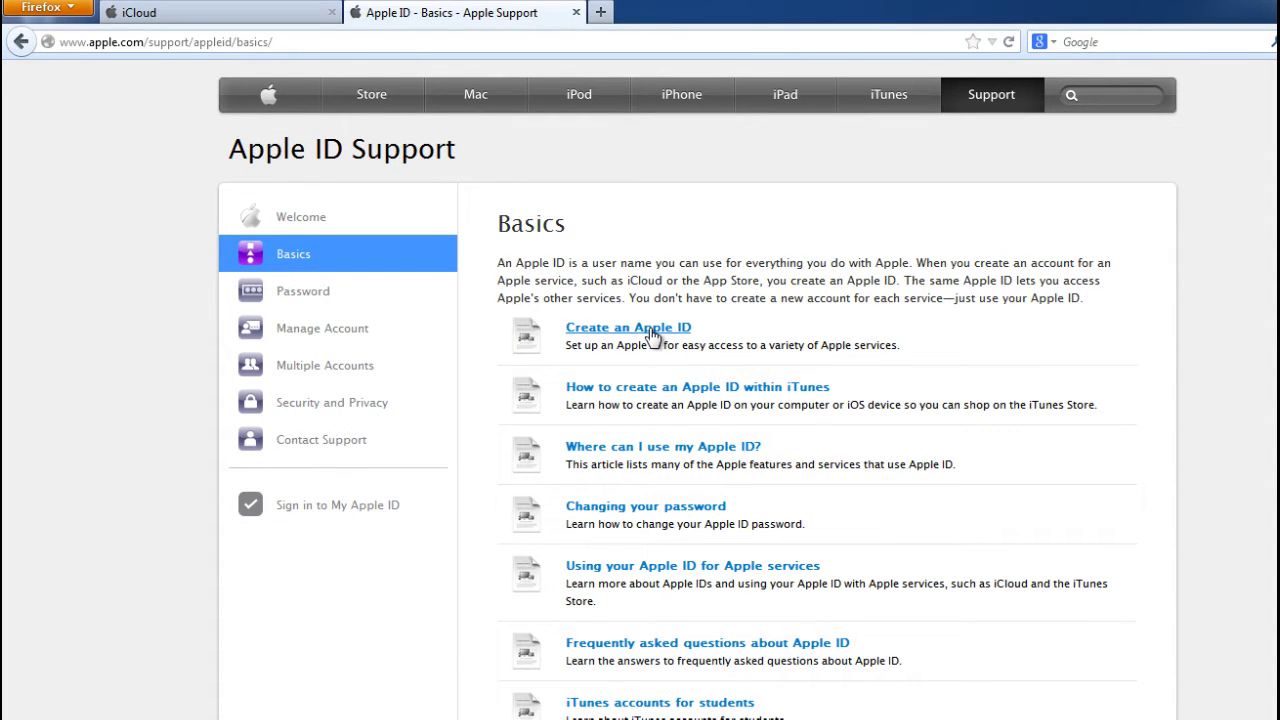
left_click(651, 336)
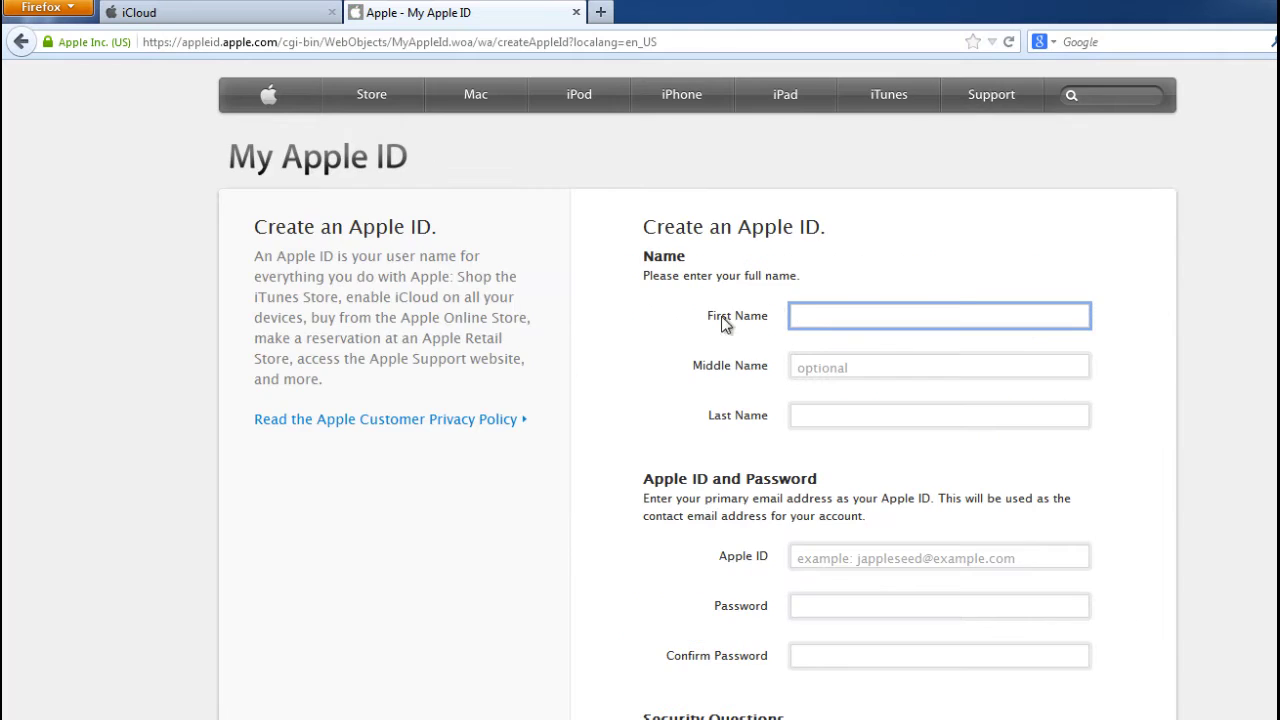
Scroll through the Create an Apple ID form, then close its tab to return to iCloud.
scroll(1065, 405, "down", 1)
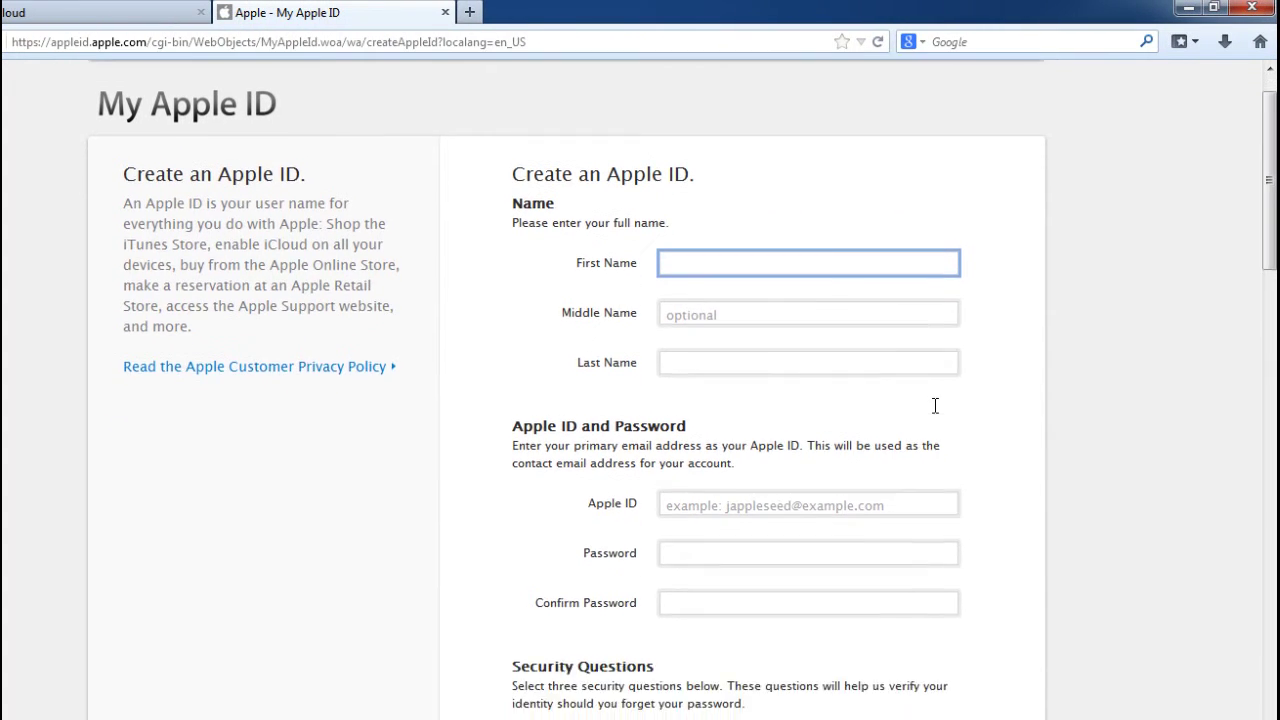
scroll(1034, 407, "down", 1)
scroll(1008, 415, "down", 2)
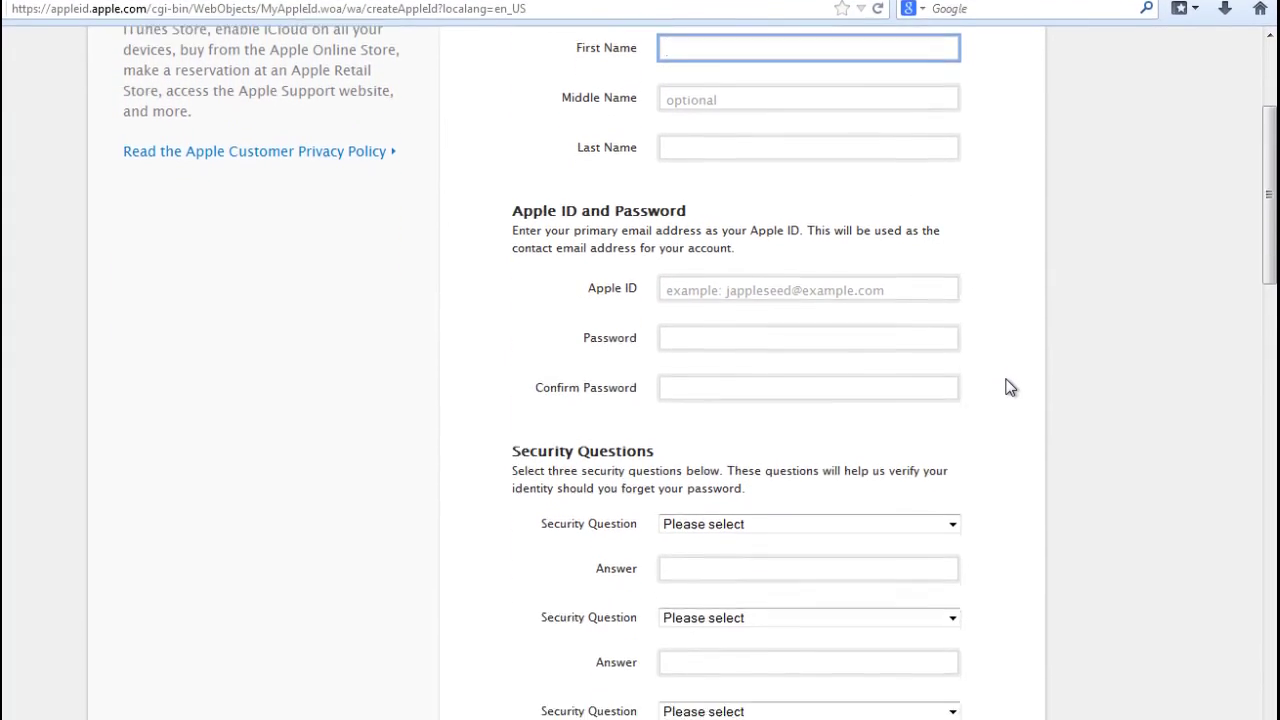
scroll(1008, 382, "down", 2)
scroll(1008, 377, "down", 4)
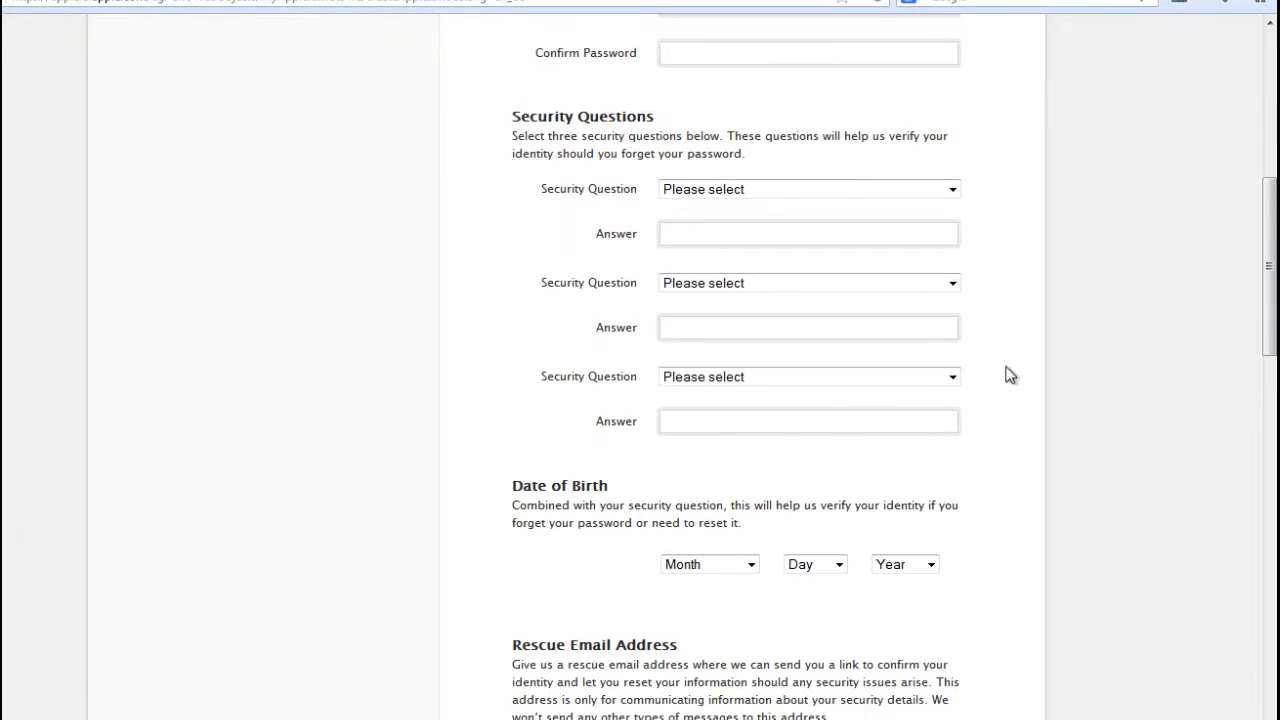
scroll(1008, 372, "down", 2)
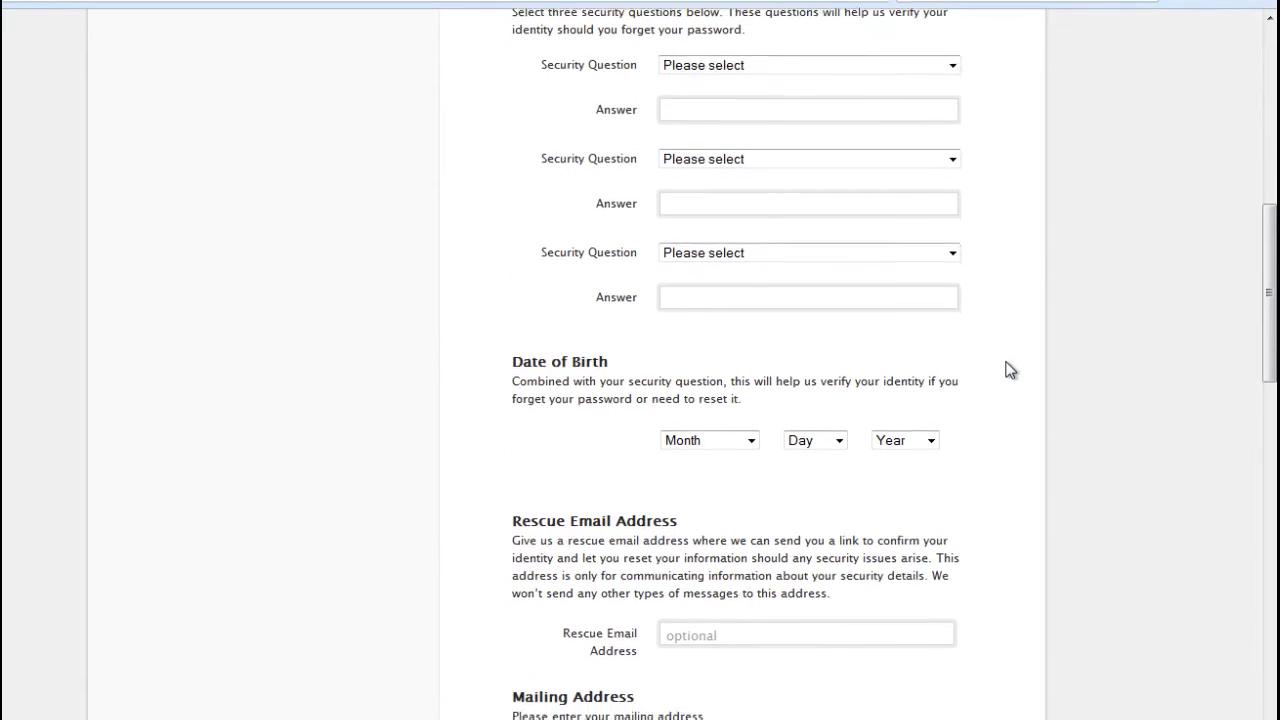
scroll(1008, 370, "down", 2)
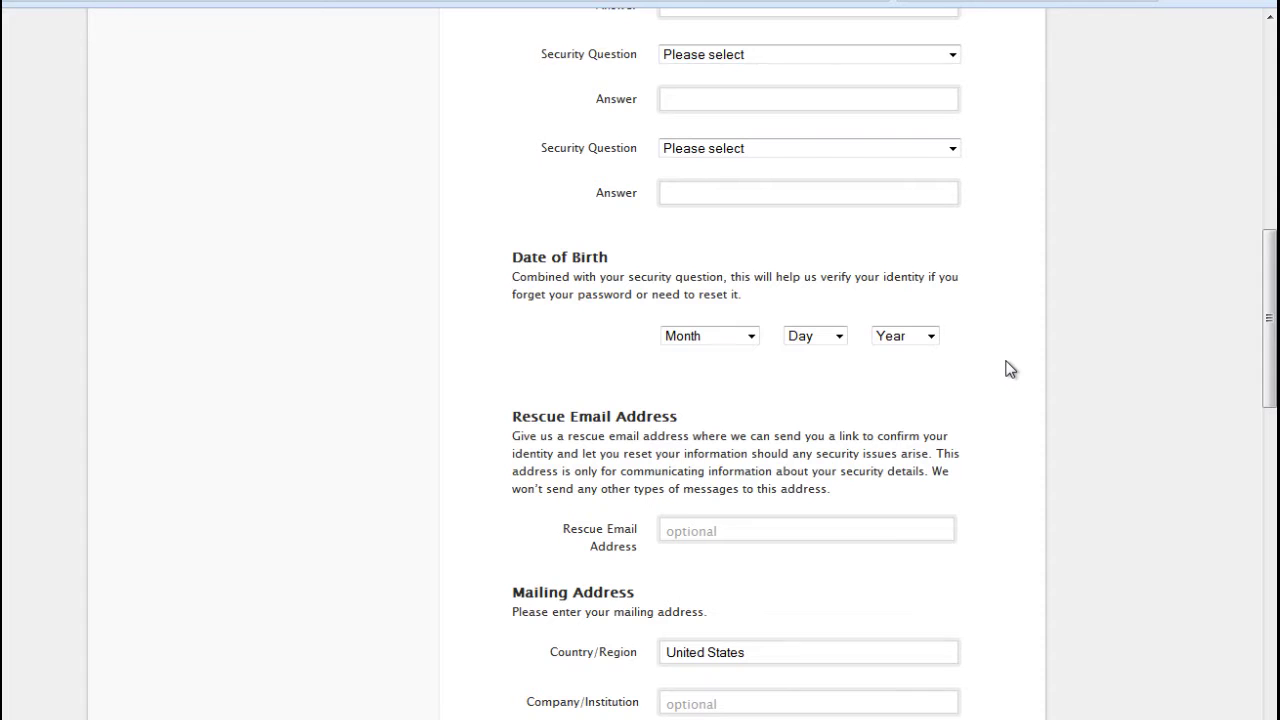
scroll(1010, 369, "down", 2)
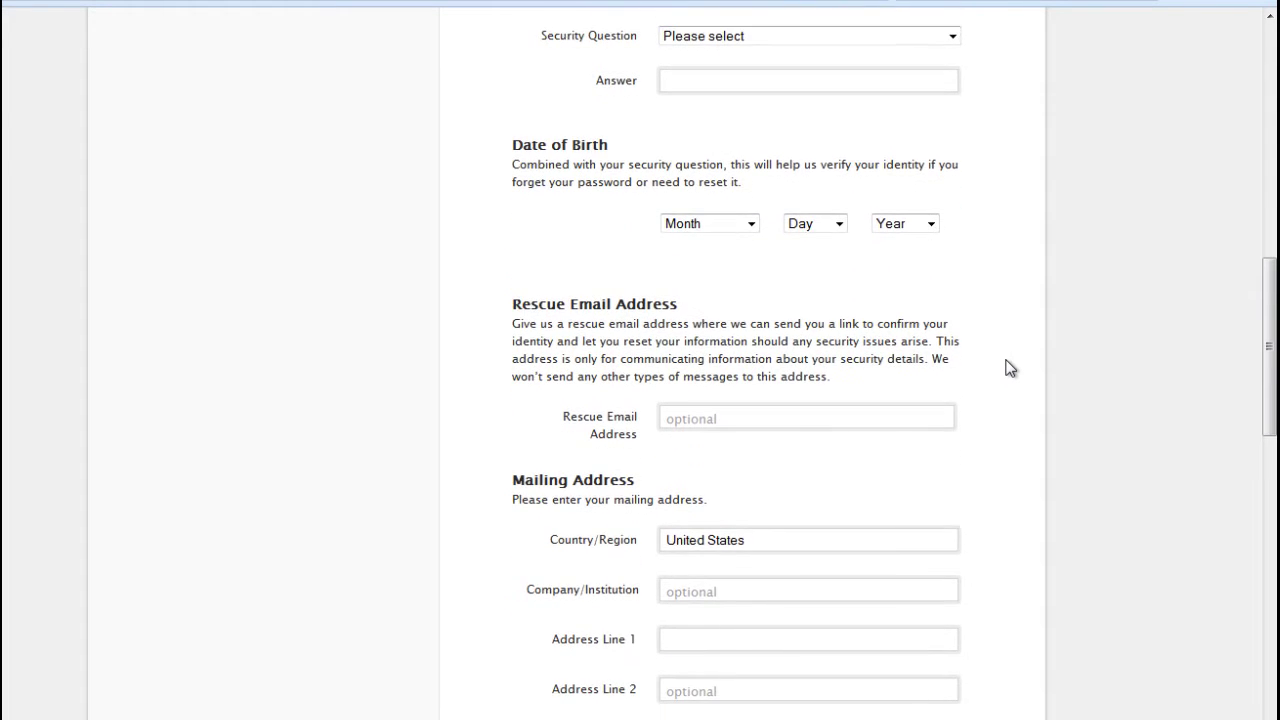
scroll(1010, 369, "down", 5)
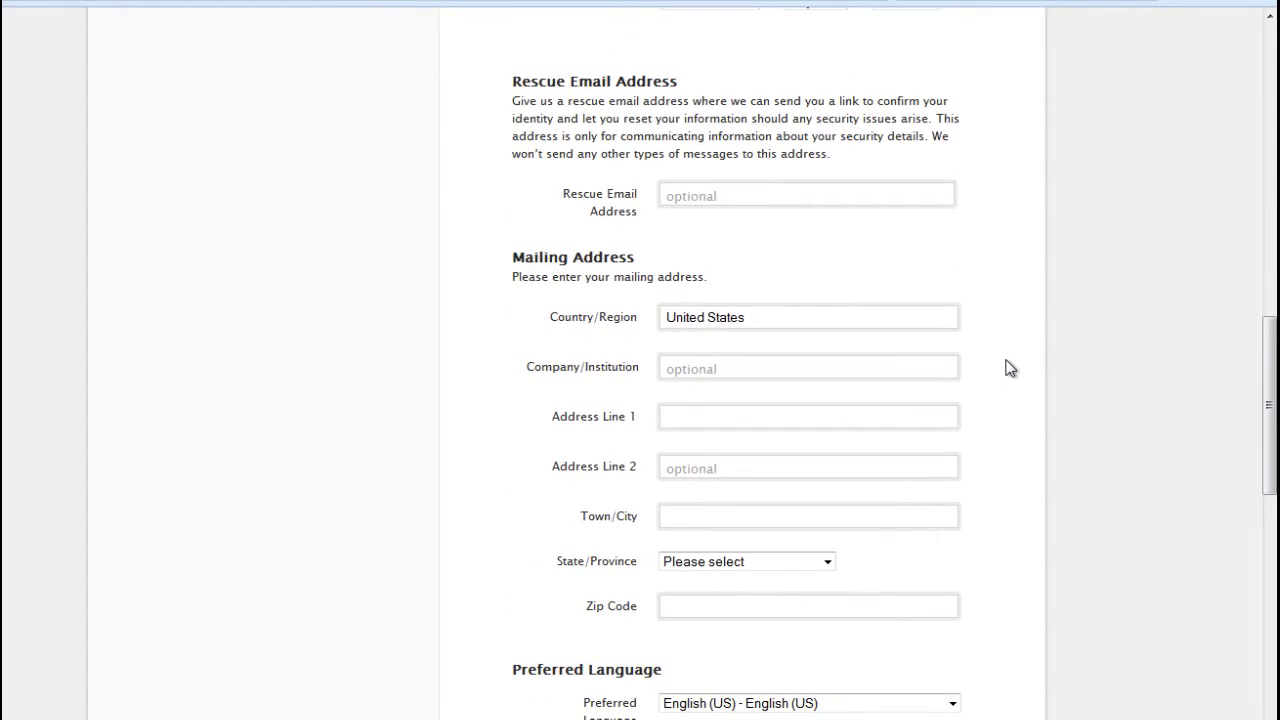
scroll(1010, 369, "down", 5)
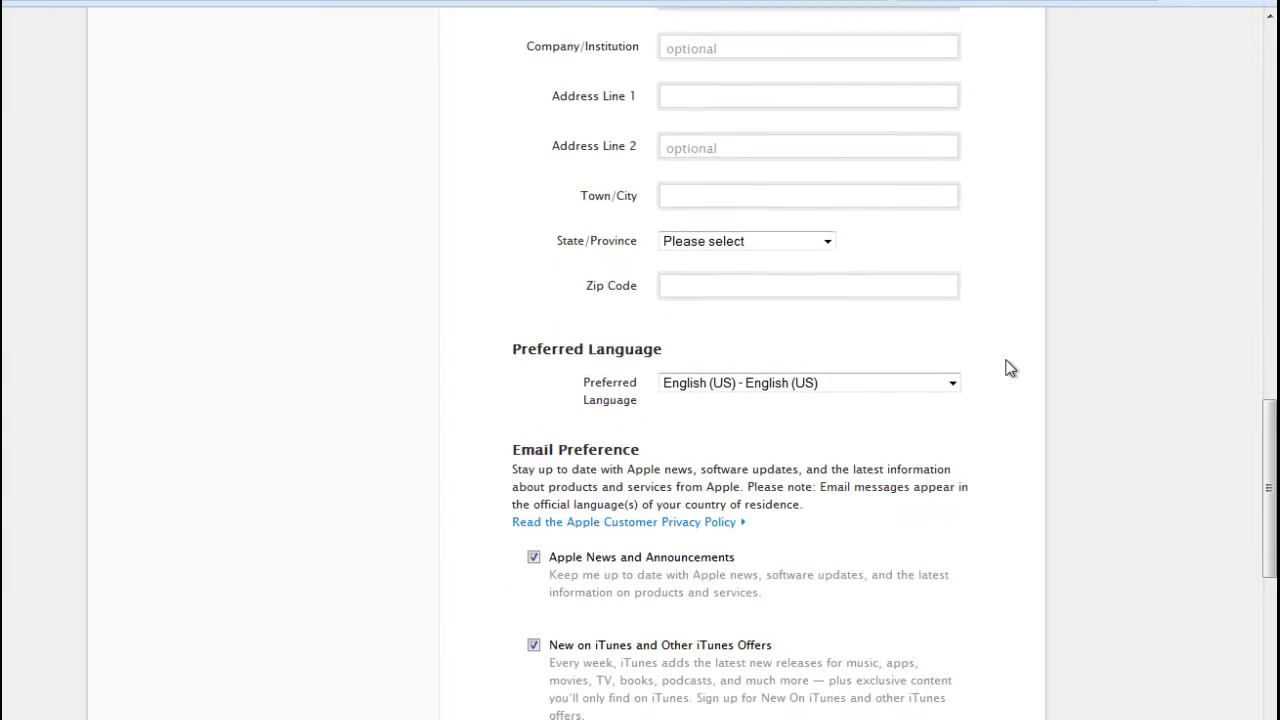
scroll(1010, 369, "up", 15)
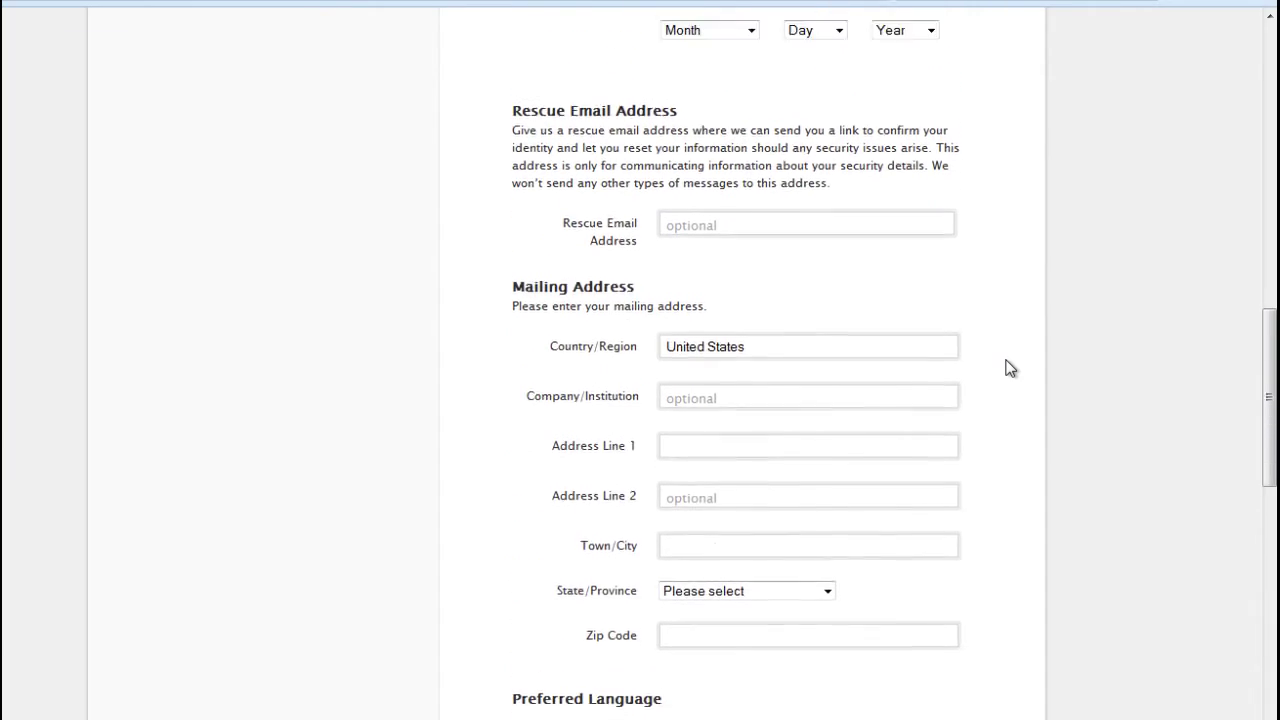
scroll(1010, 369, "up", 6)
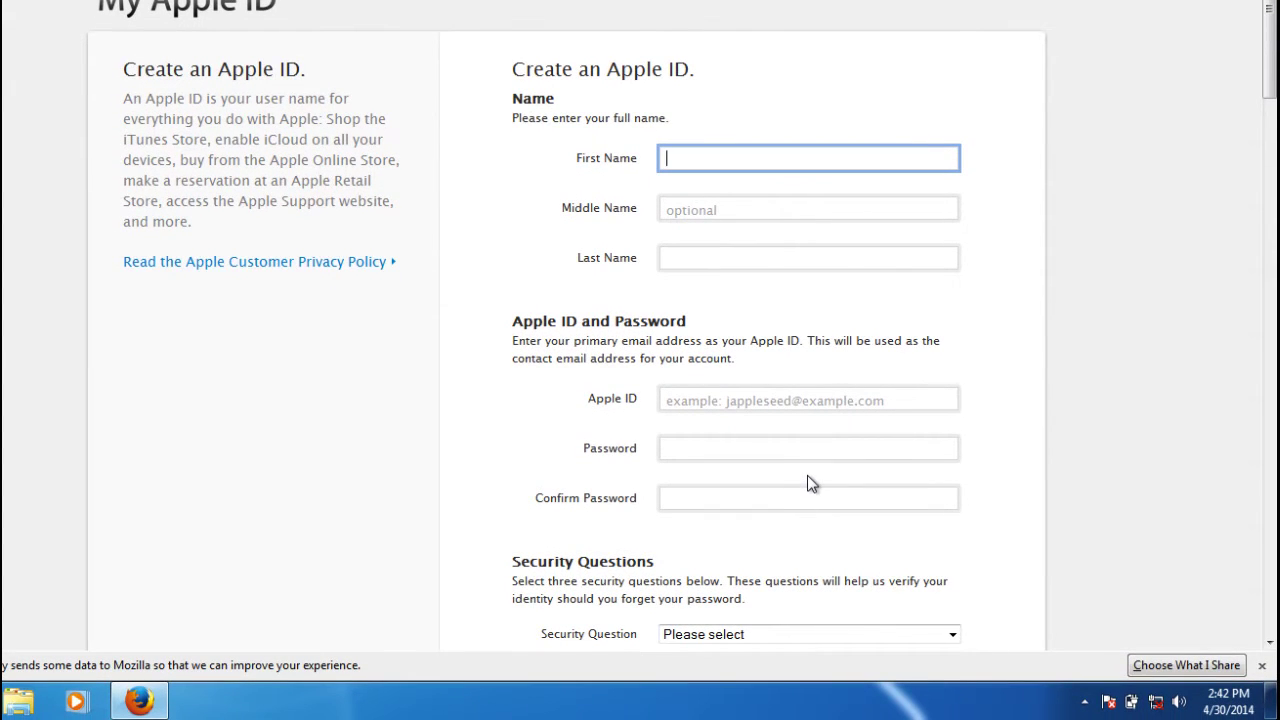
scroll(807, 484, "down", 5)
scroll(809, 476, "down", 5)
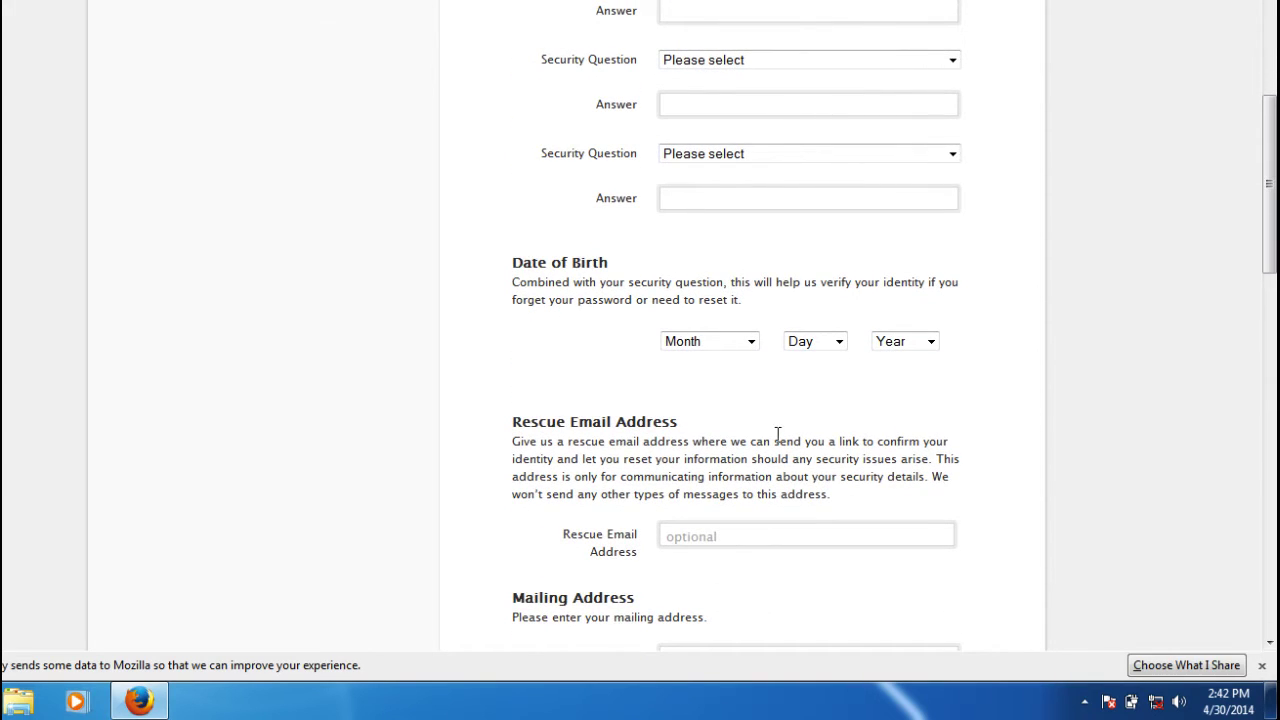
scroll(806, 438, "down", 3)
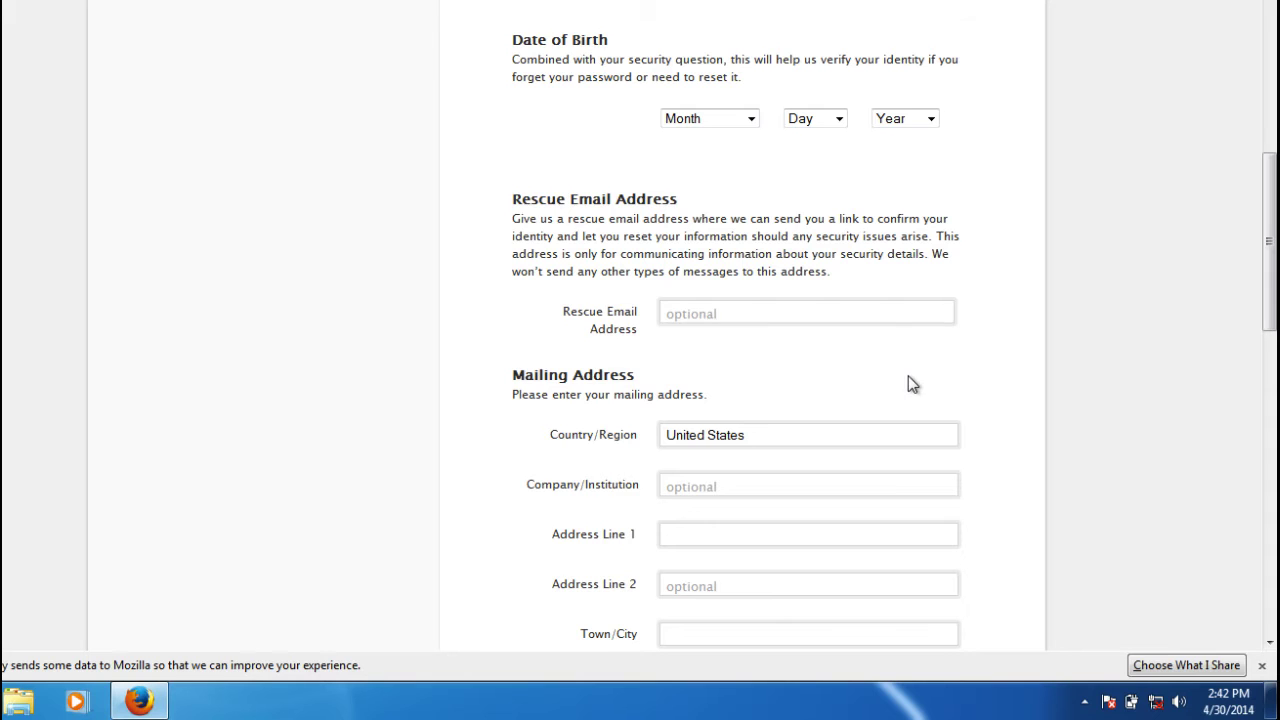
scroll(912, 384, "down", 3)
scroll(912, 384, "down", 2)
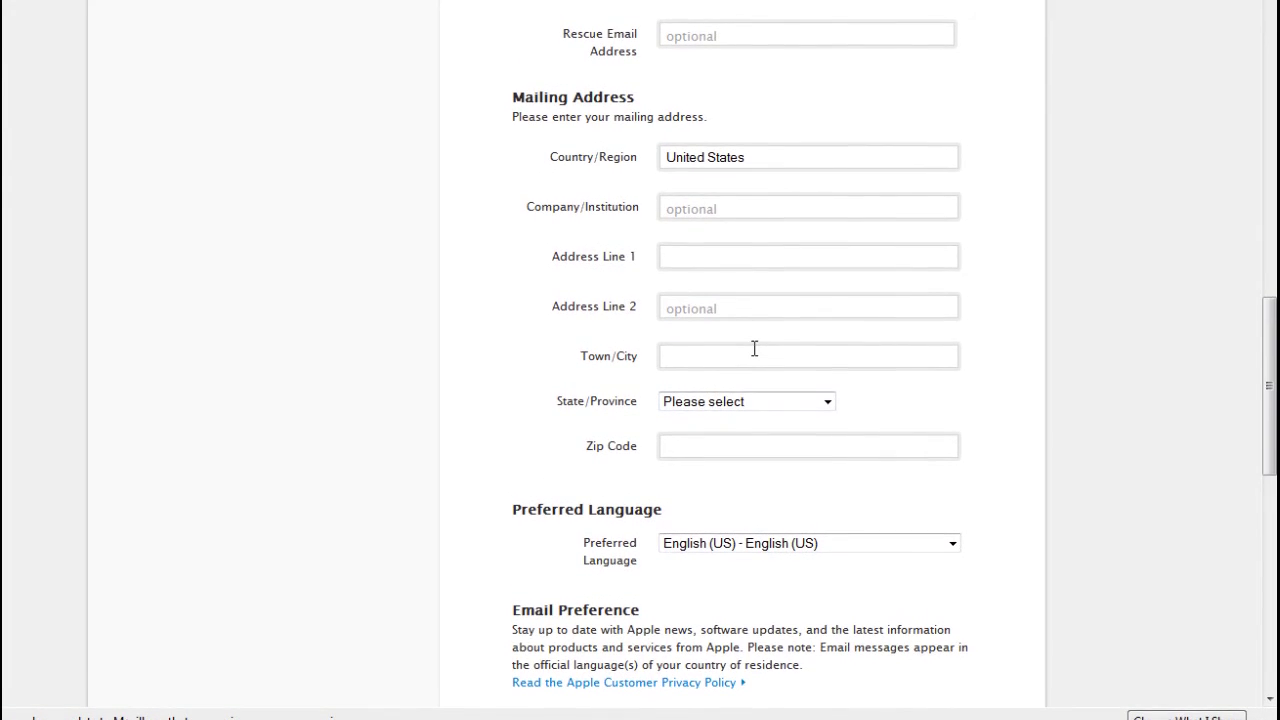
scroll(754, 349, "down", 3)
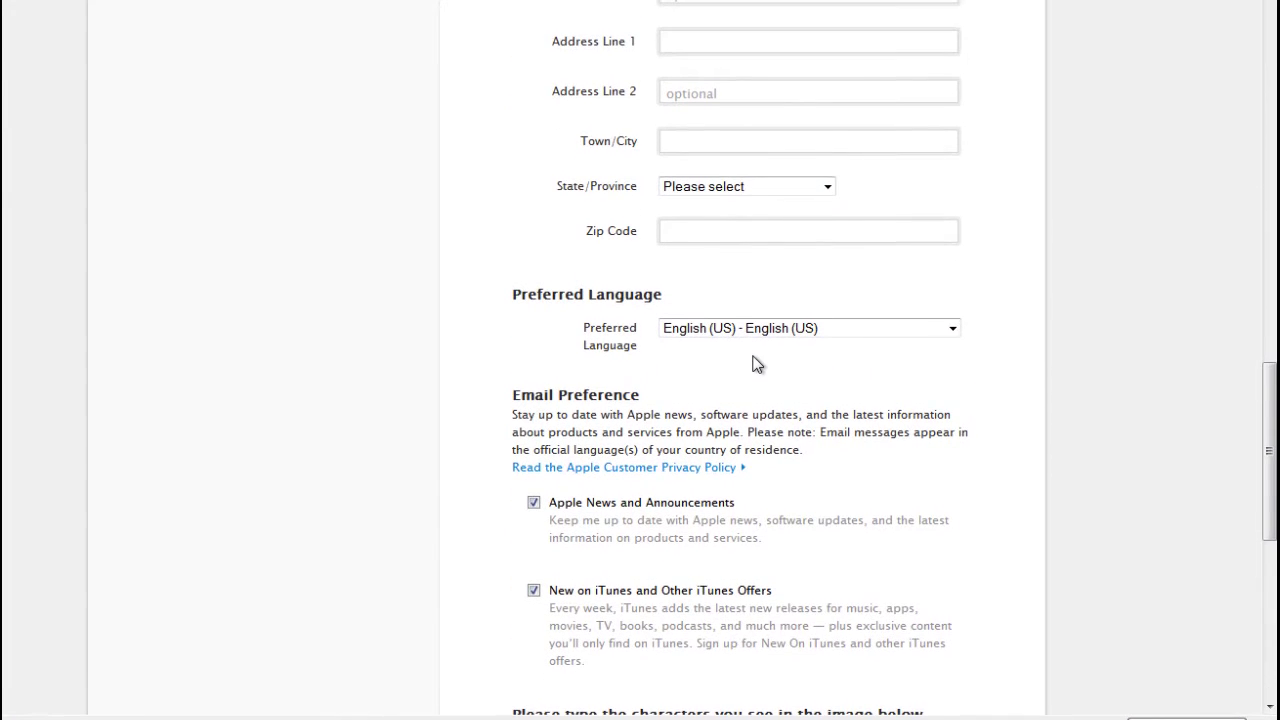
scroll(757, 363, "down", 3)
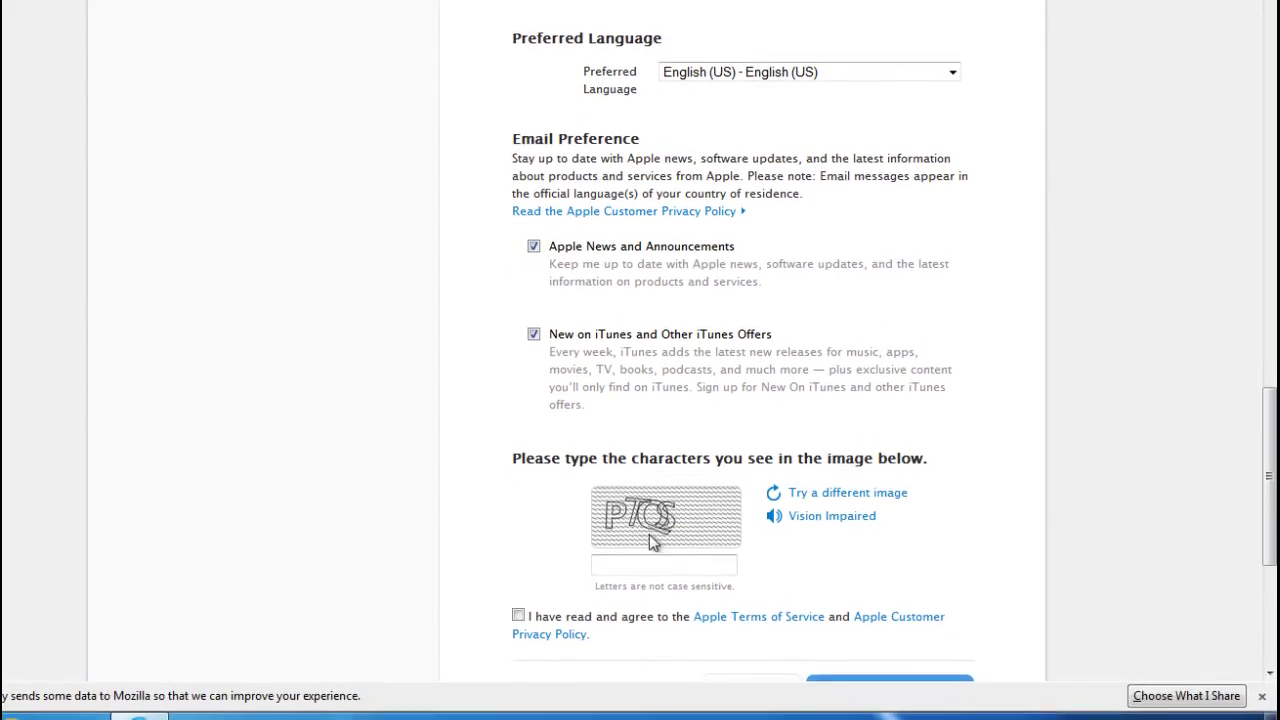
scroll(764, 508, "down", 5)
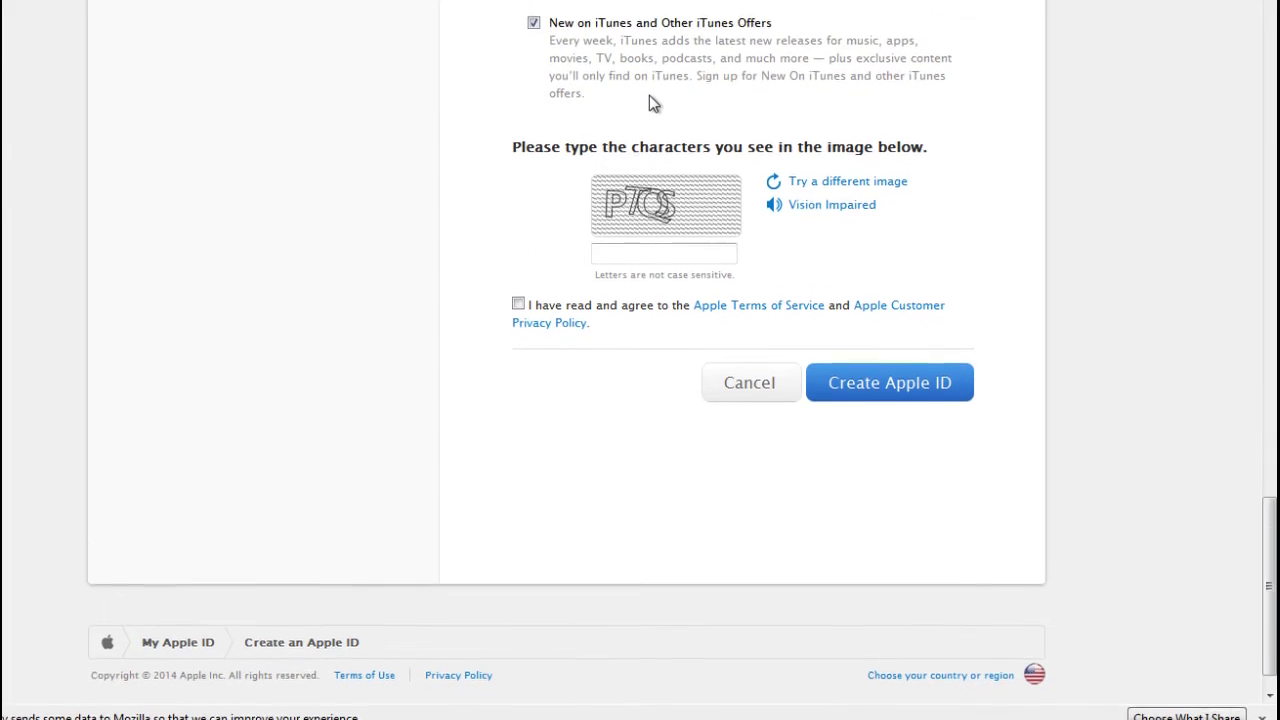
scroll(649, 200, "up", 9)
scroll(649, 199, "up", 10)
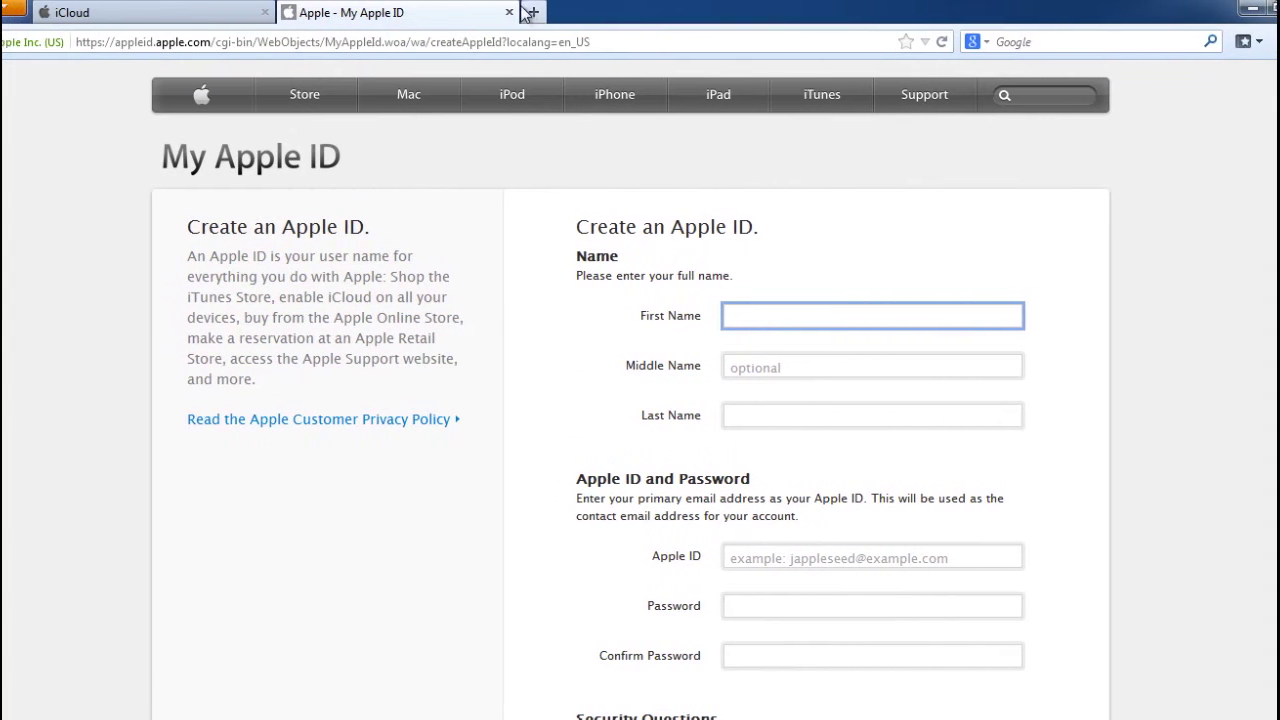
left_click(506, 12)
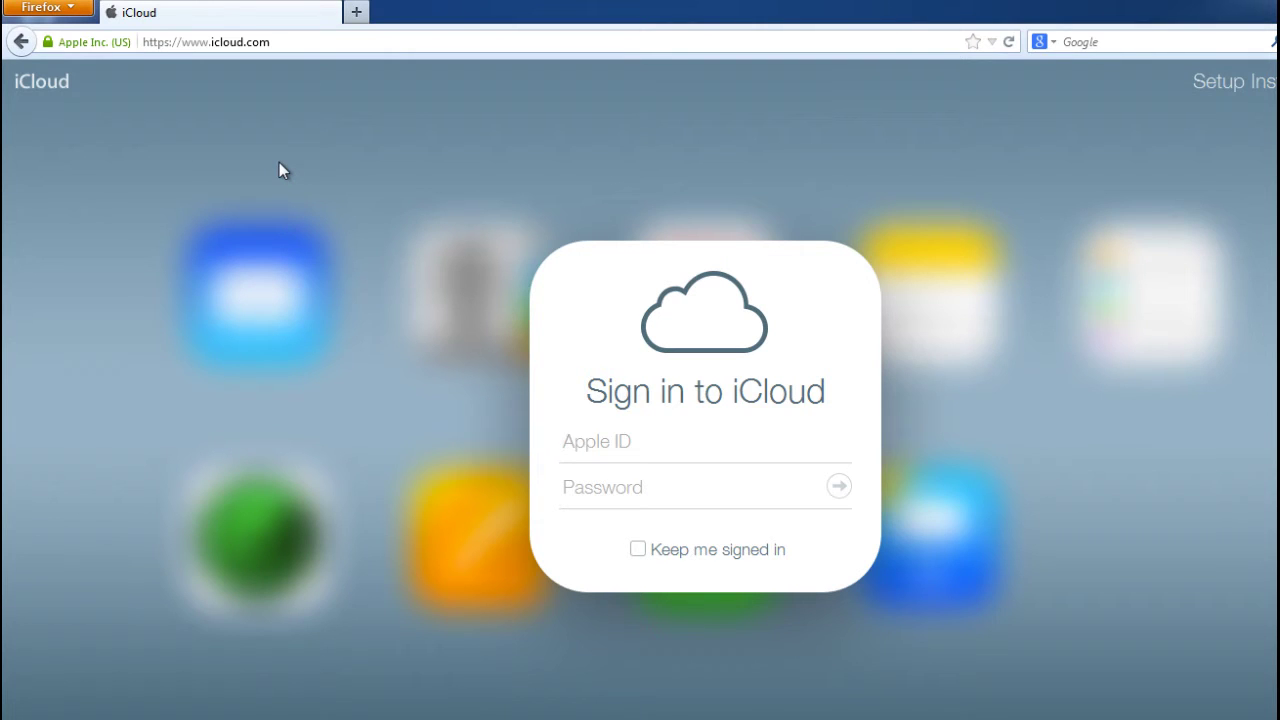
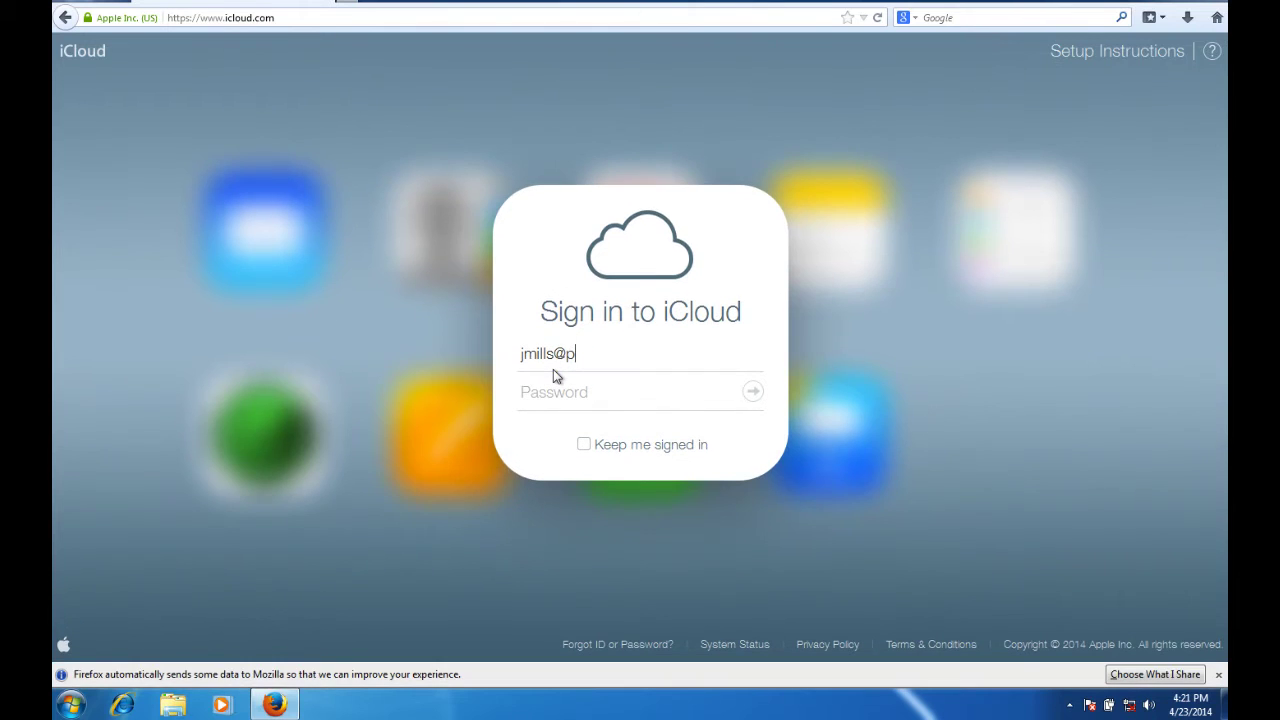
Enter the Apple ID e-mail and the account password to sign in to iCloud.
key("Tab")
type("••••••••••")
key("Return")
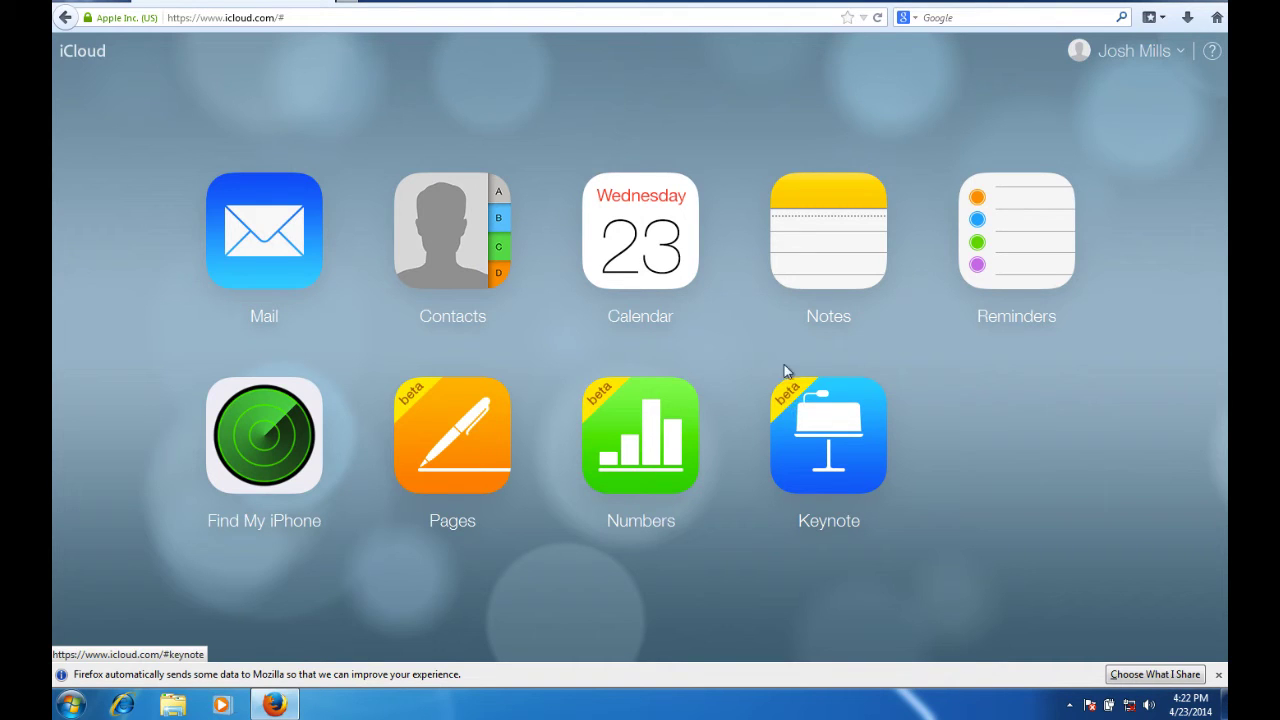
Open Calendar and scroll through the April 20–26, 2014 week view.
left_click(667, 271)
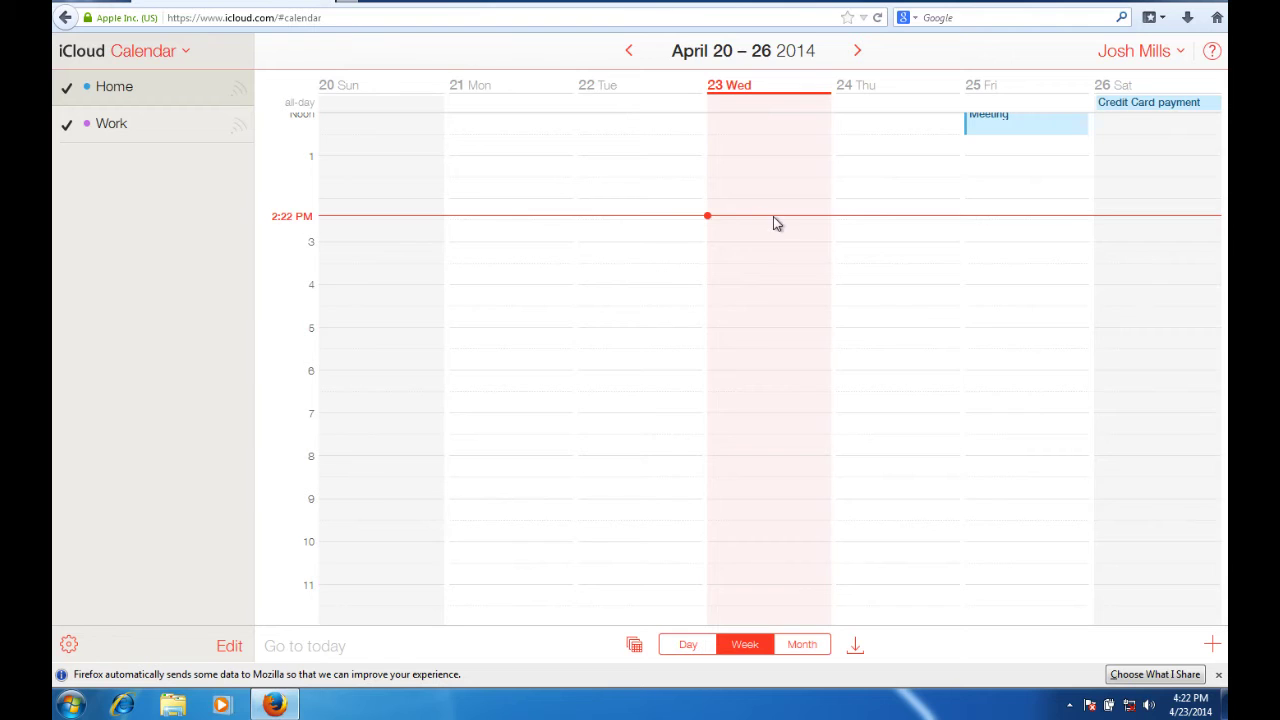
scroll(773, 216, "up", 1)
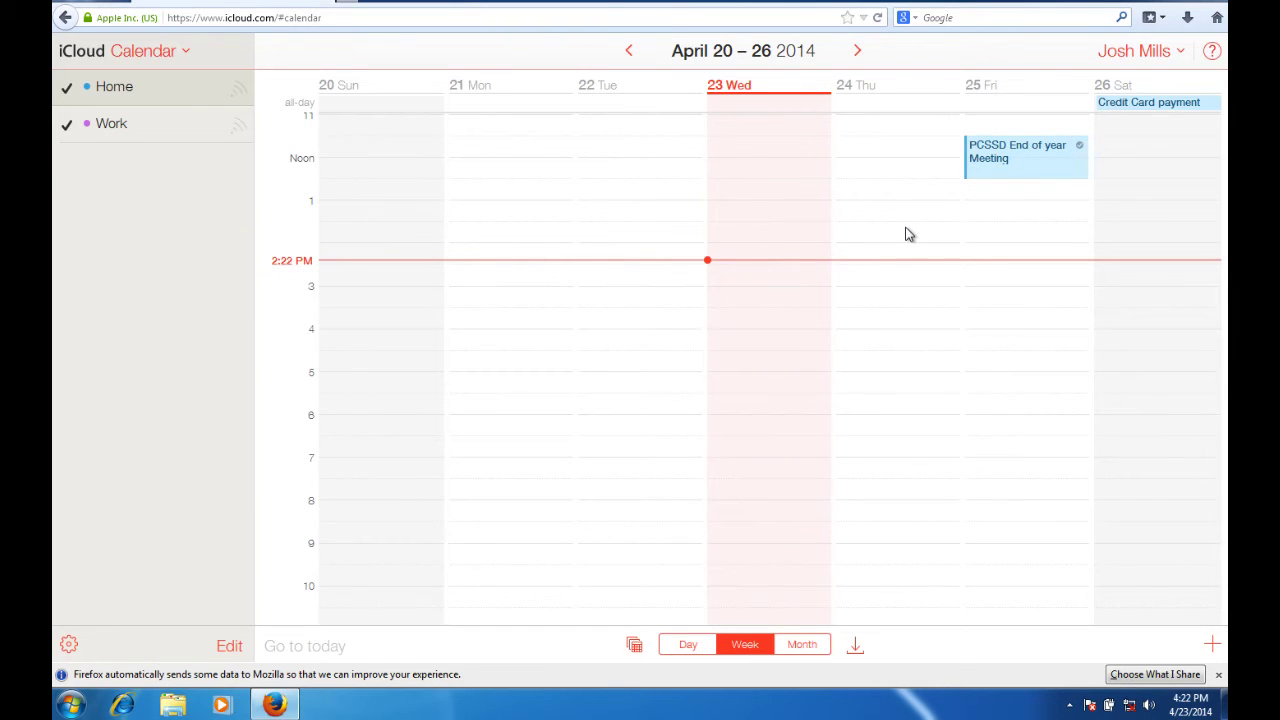
scroll(906, 234, "up", 4)
scroll(906, 234, "down", 4)
scroll(908, 234, "down", 1)
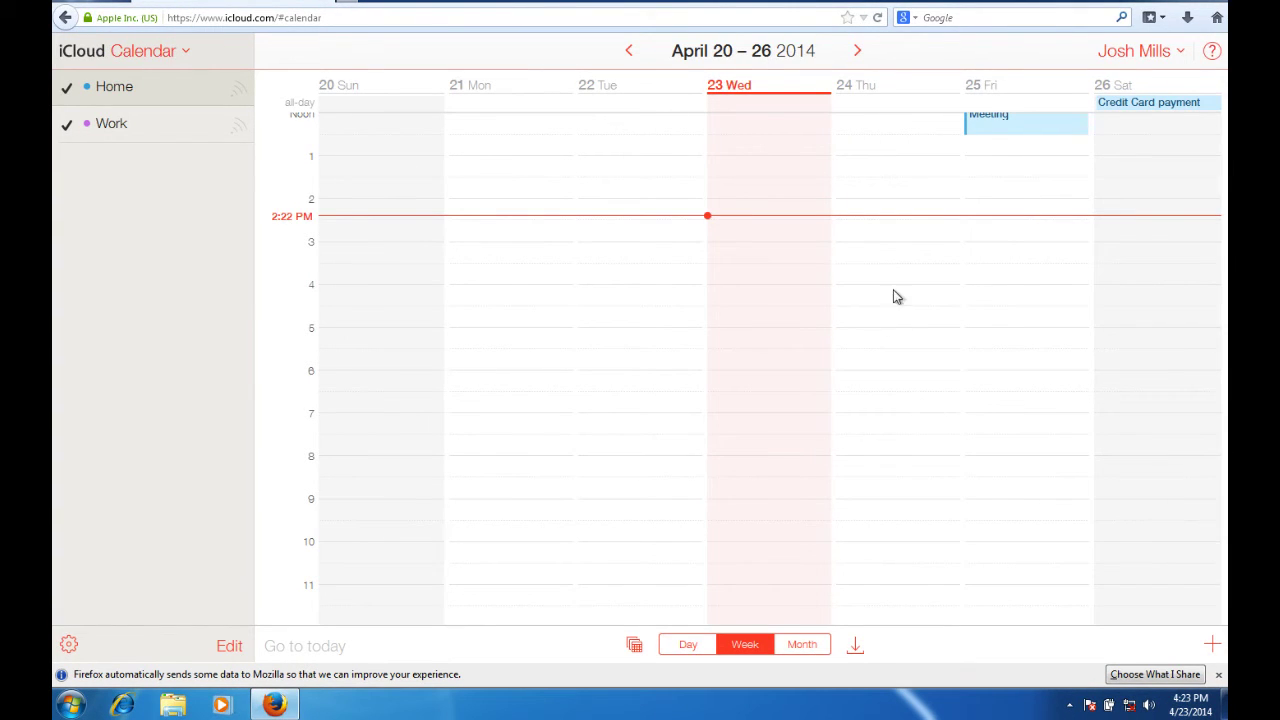
Glance at the account menu, then use Calendar's app switcher to choose Home.
left_click(1128, 56)
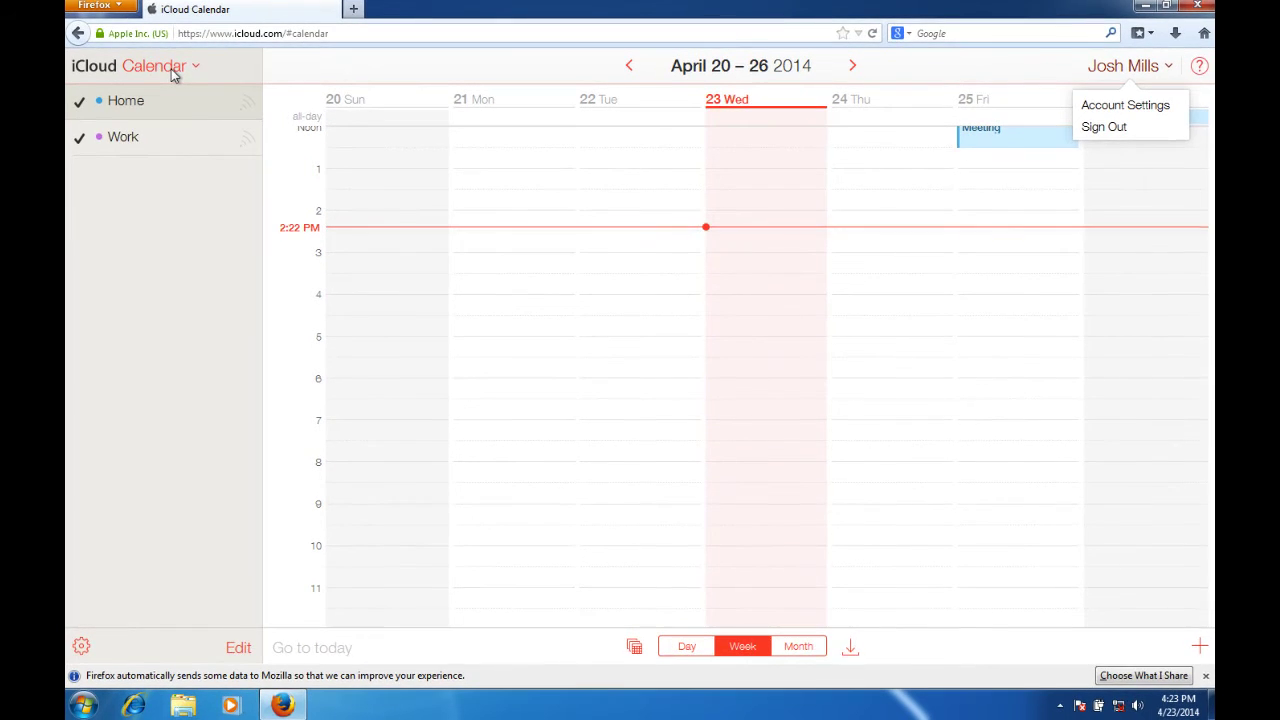
left_click(172, 75)
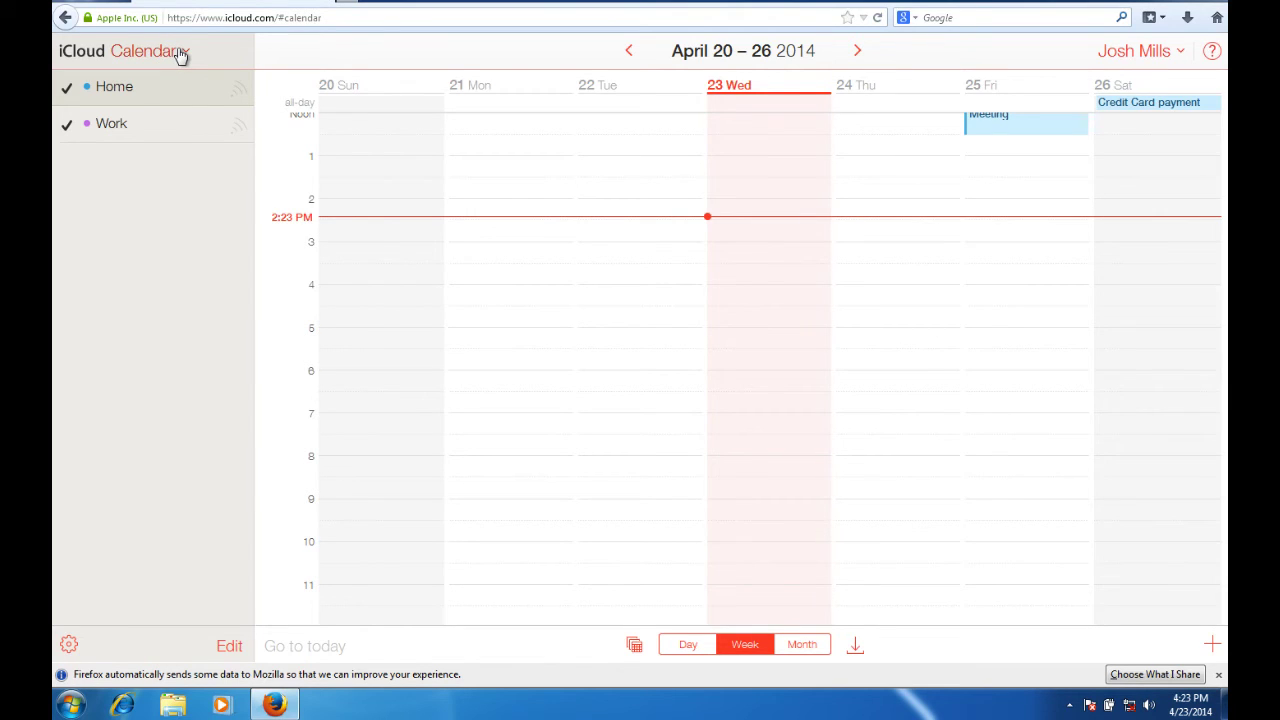
left_click(148, 56)
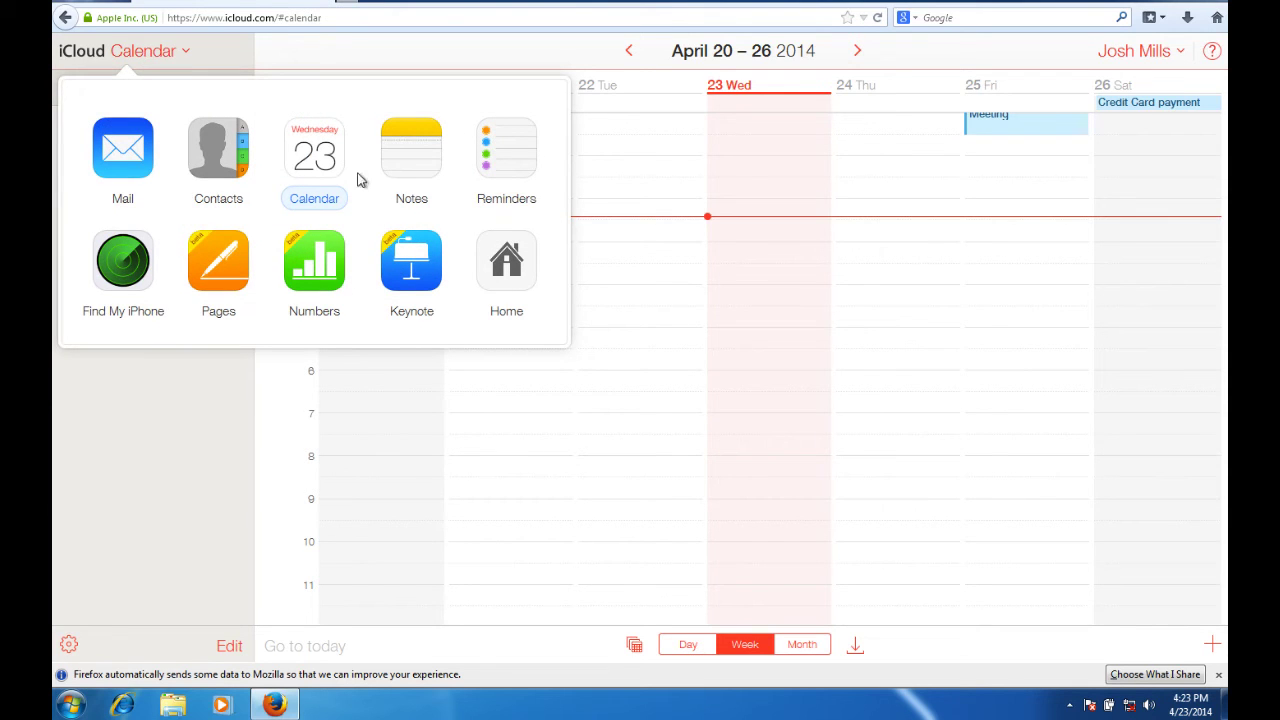
left_click(508, 268)
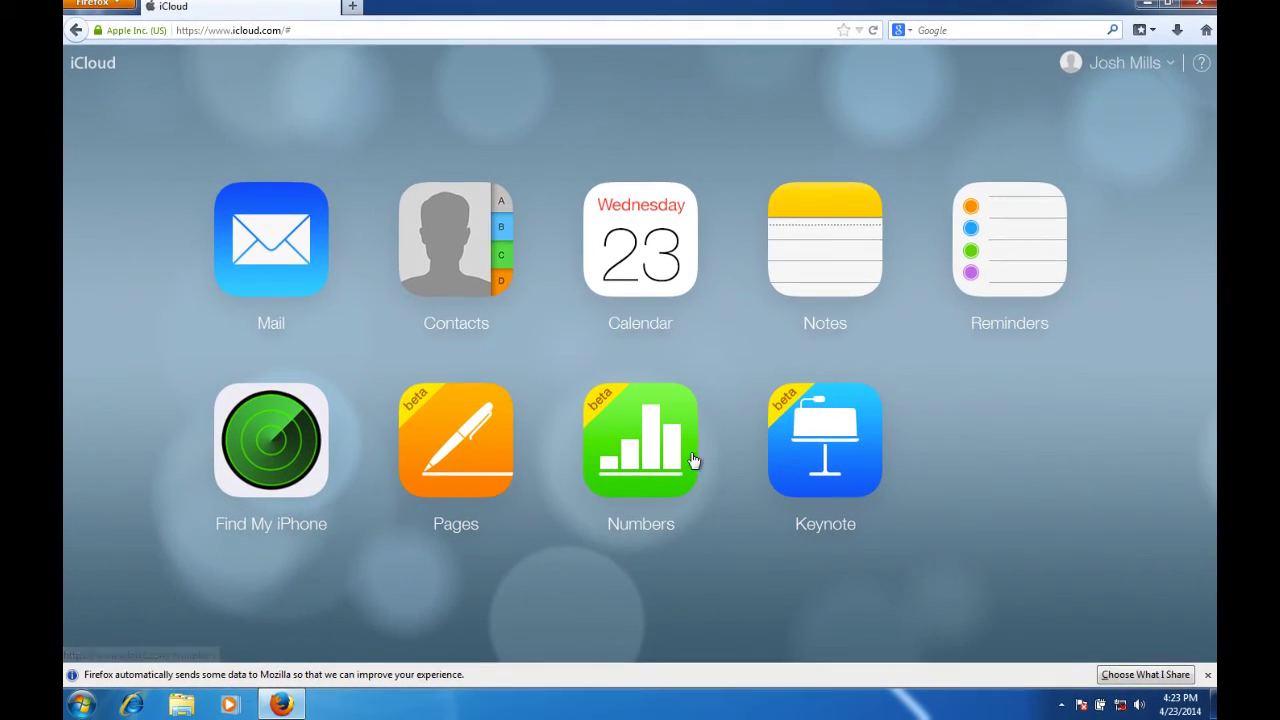
Start Keynote past the welcome screen and browser warning, hide coaching tips, and select Apple TV.
left_click(835, 447)
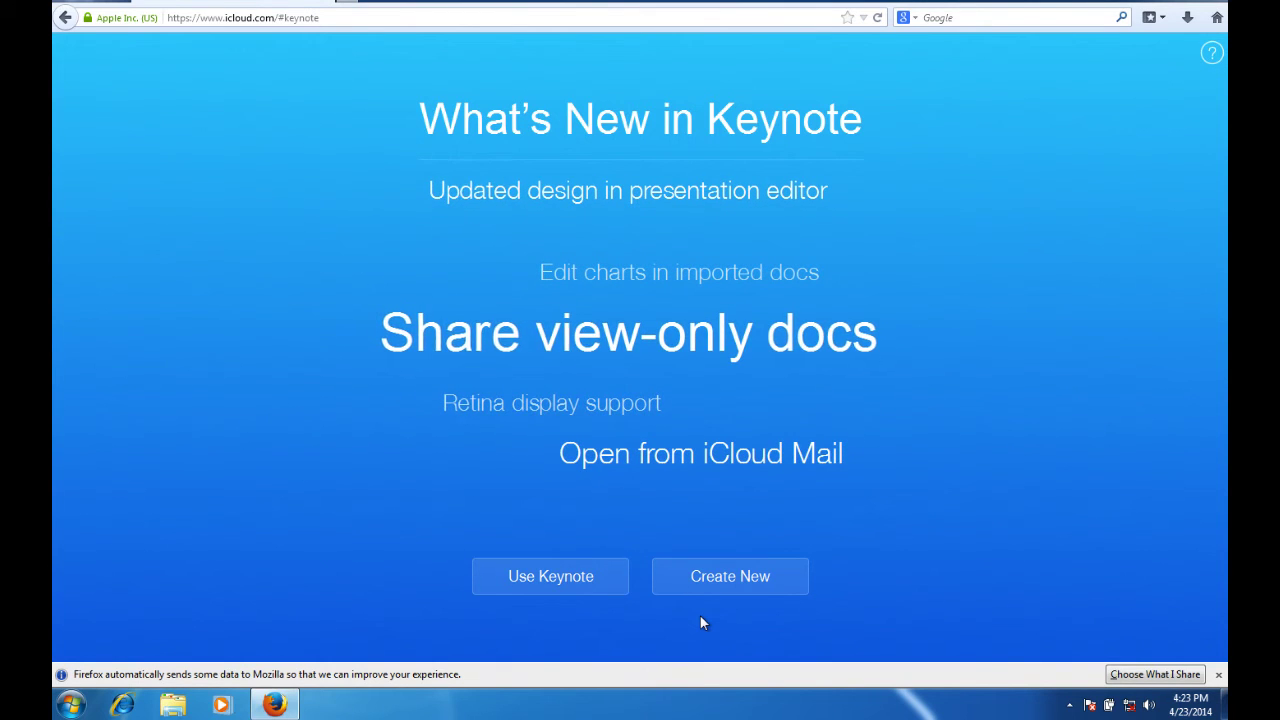
left_click(572, 588)
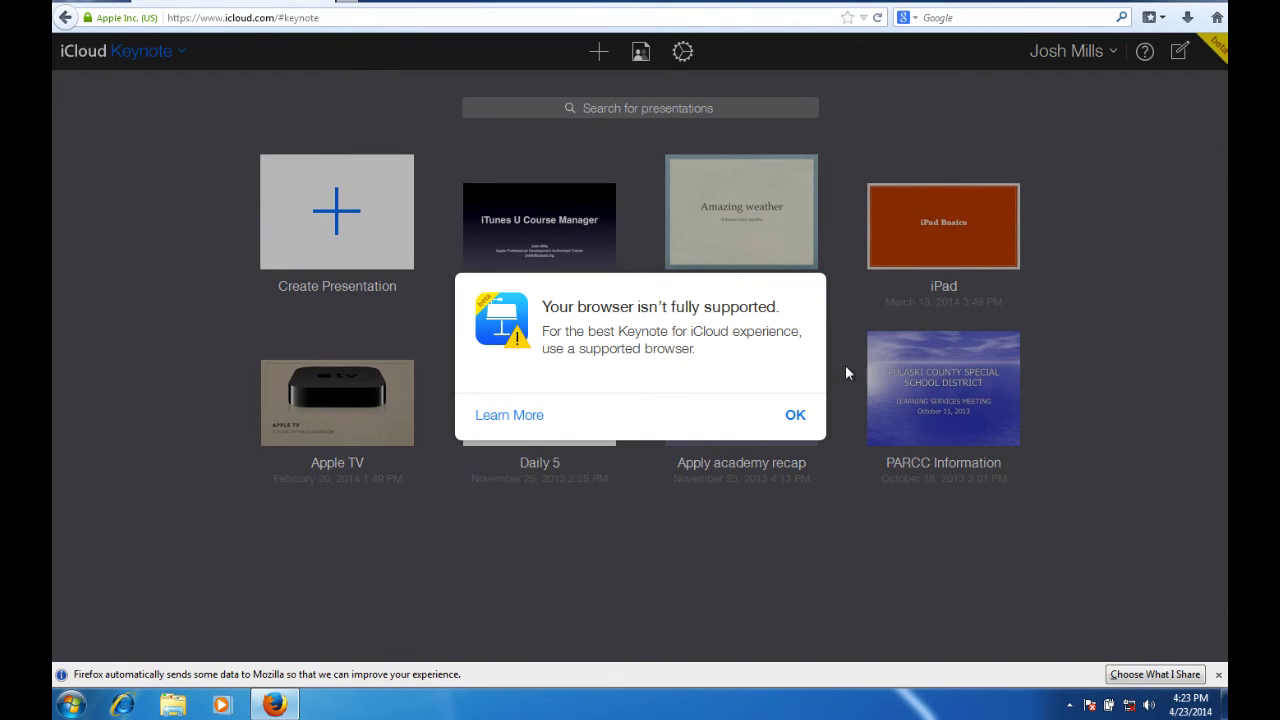
left_click(796, 416)
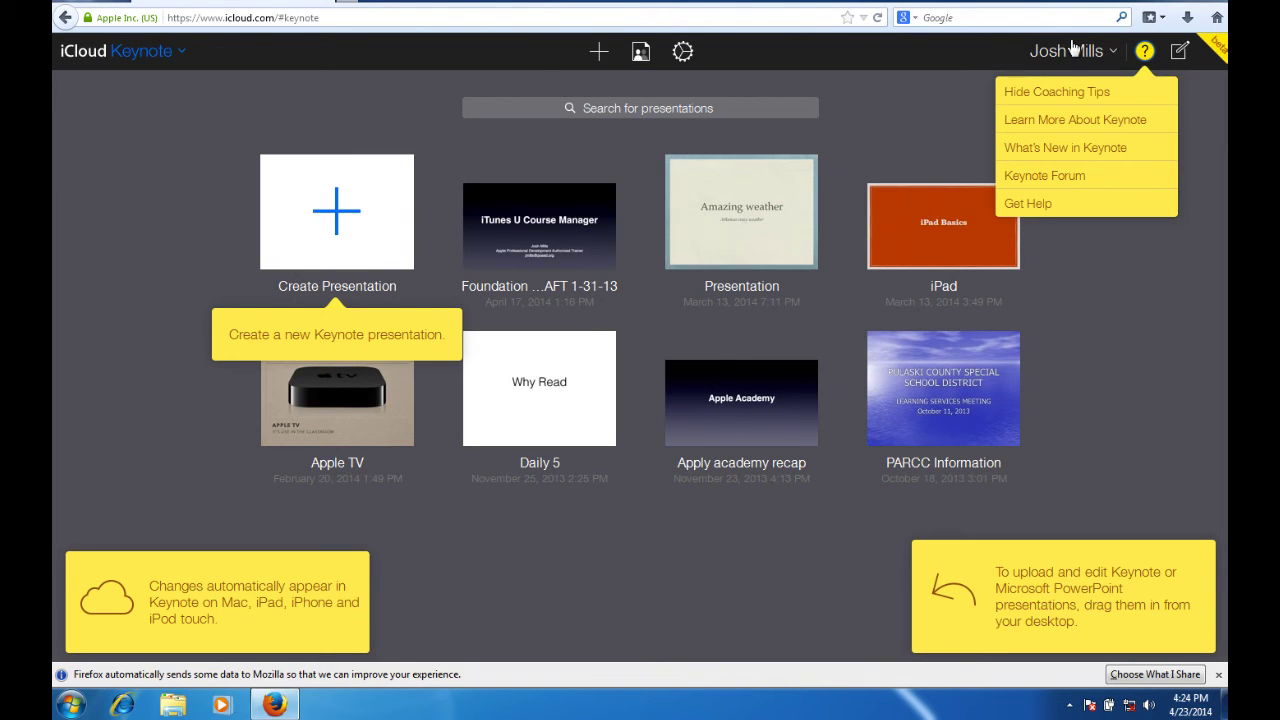
left_click(1053, 91)
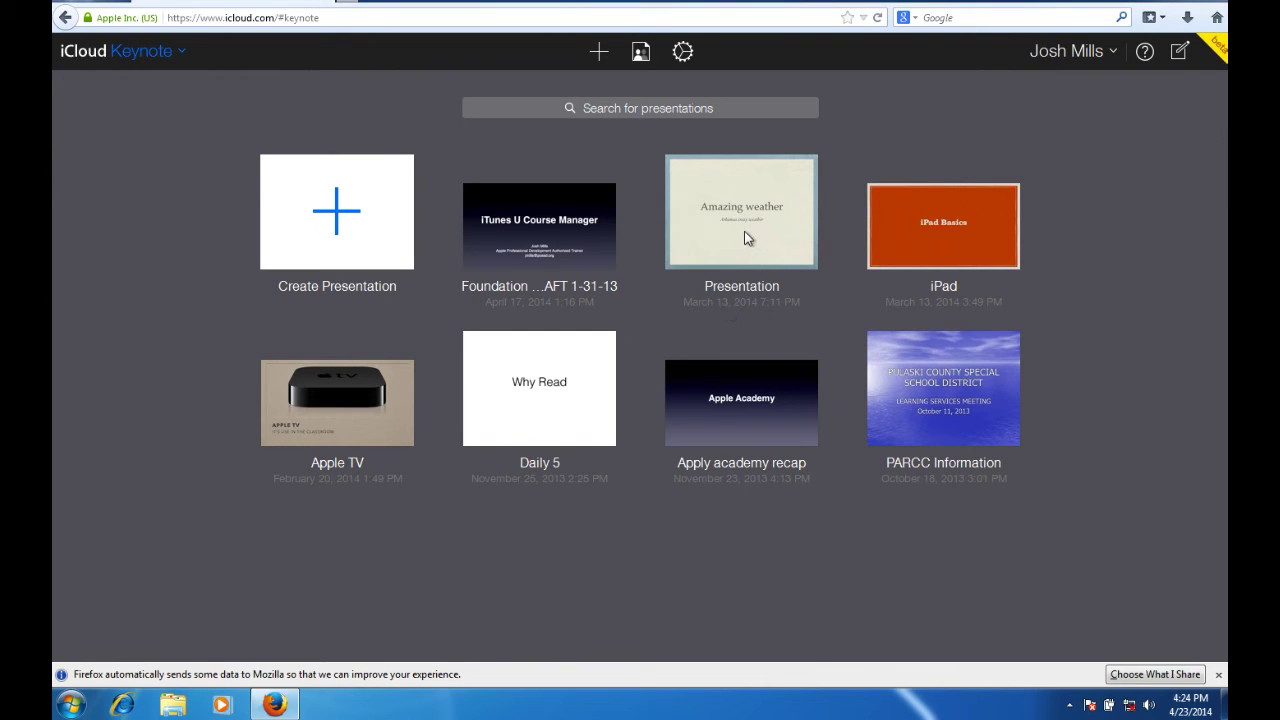
left_click(315, 415)
Open Apple TV, give slide 7 a Revolving Door transition, and close the presentation.
double_click(316, 412)
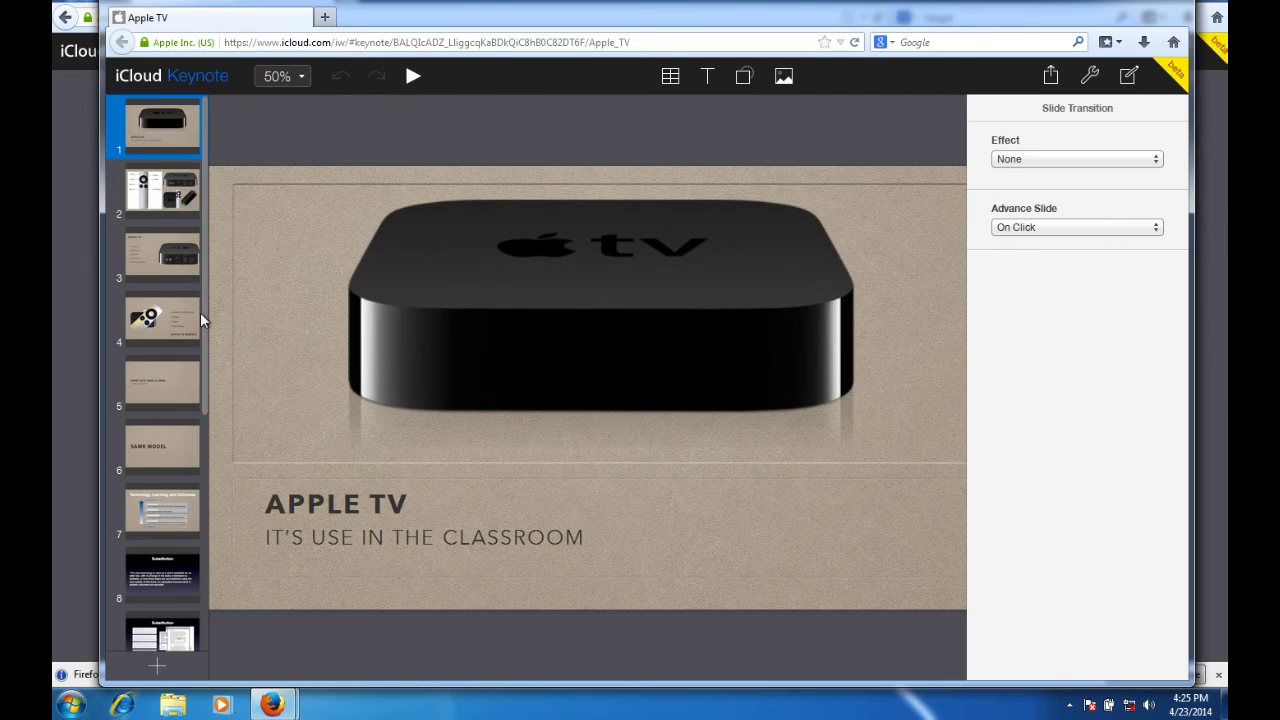
left_click(163, 272)
scroll(160, 505, "down", 3)
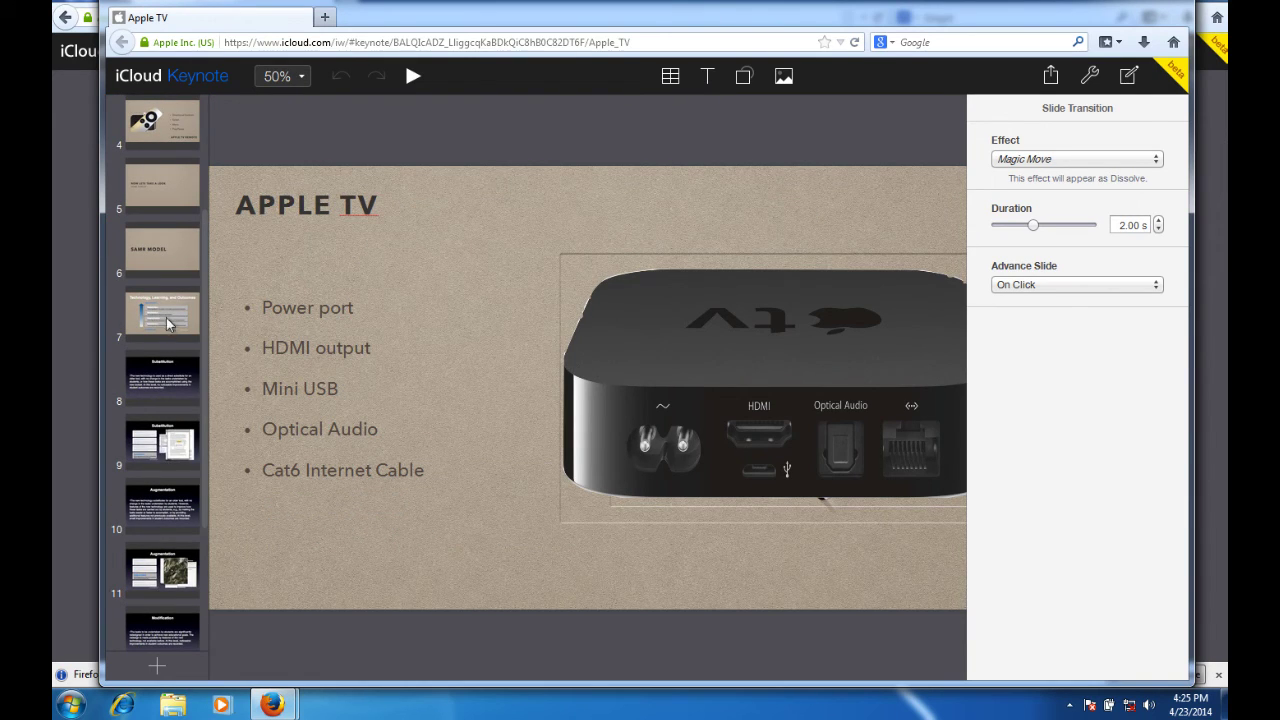
left_click(169, 320)
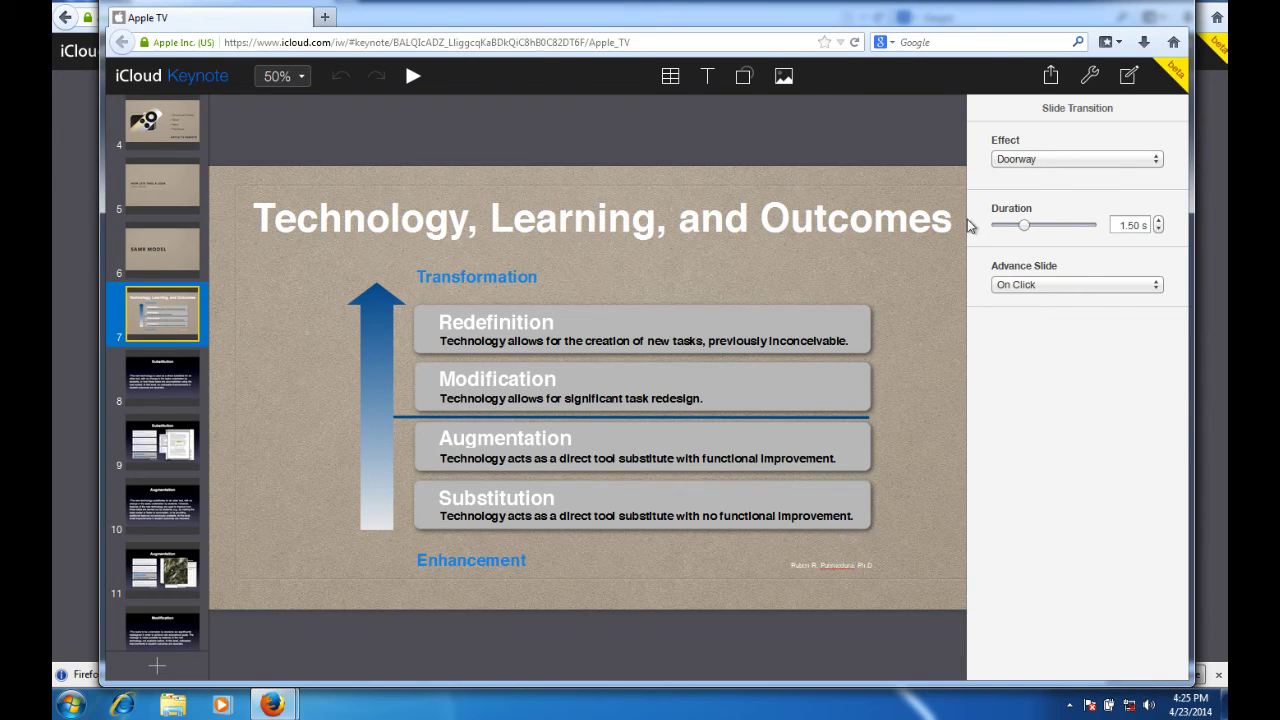
left_click(1077, 160)
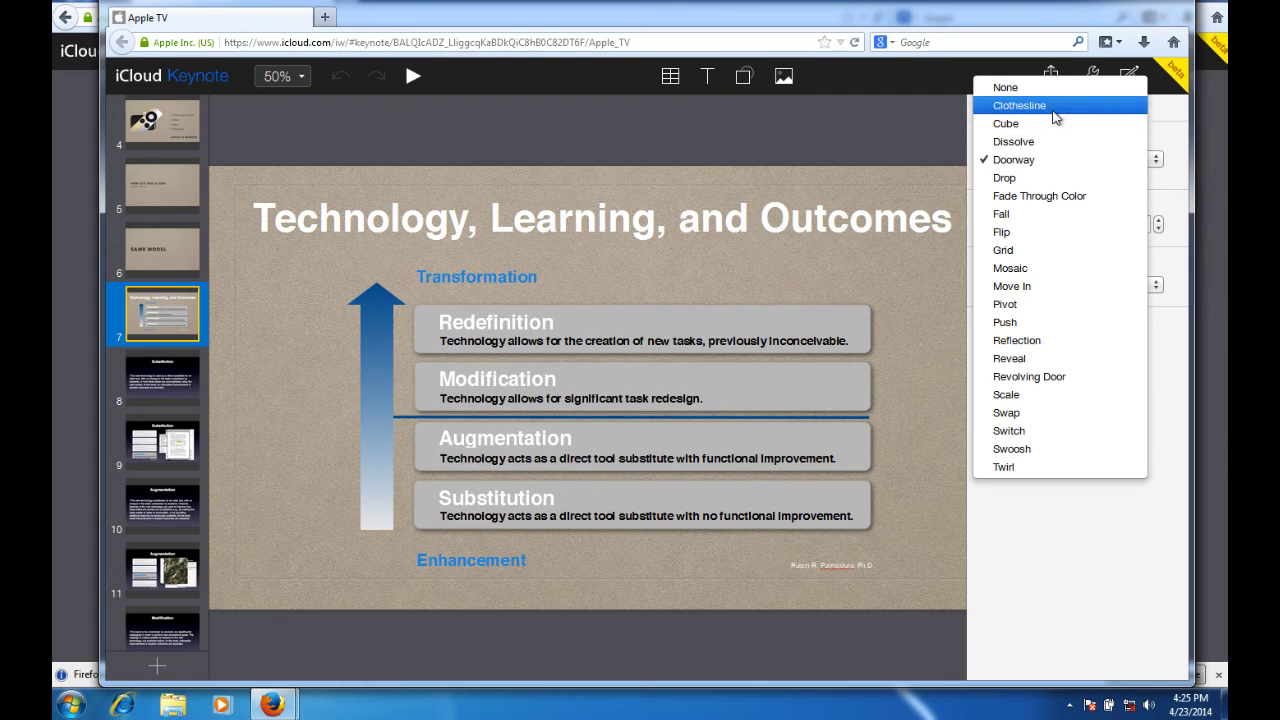
left_click(1059, 377)
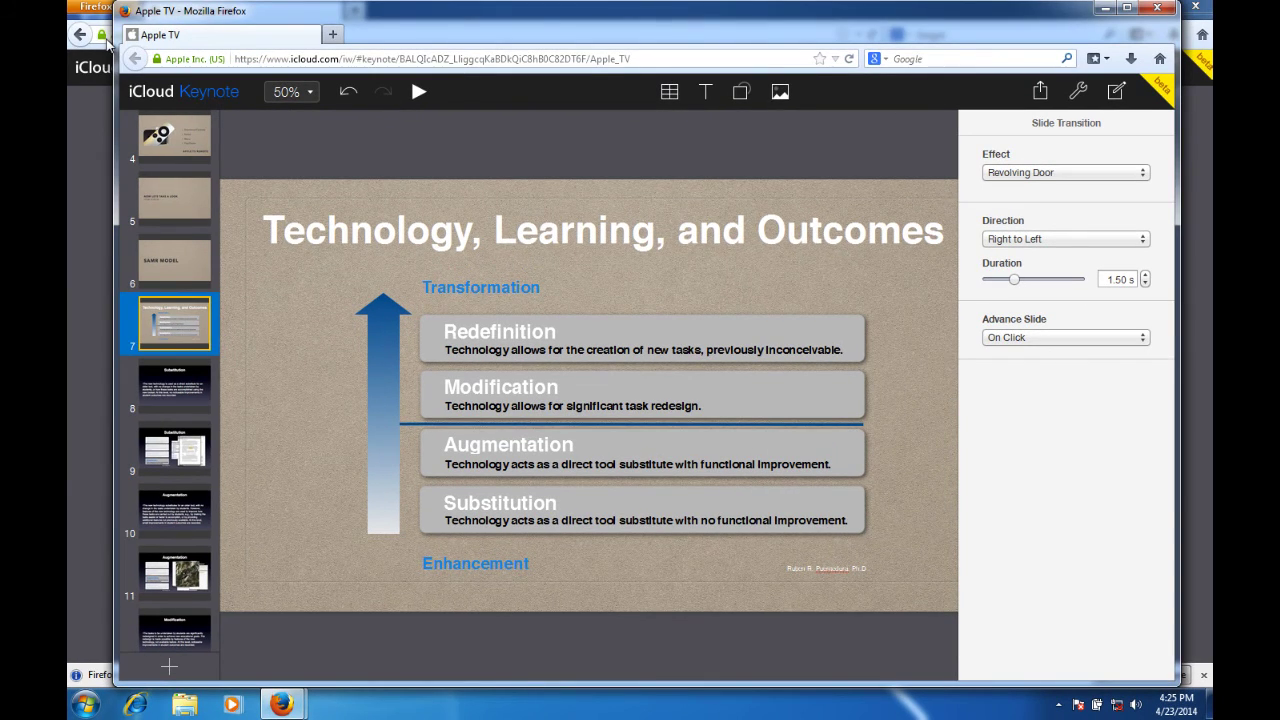
mouse_move(473, 680)
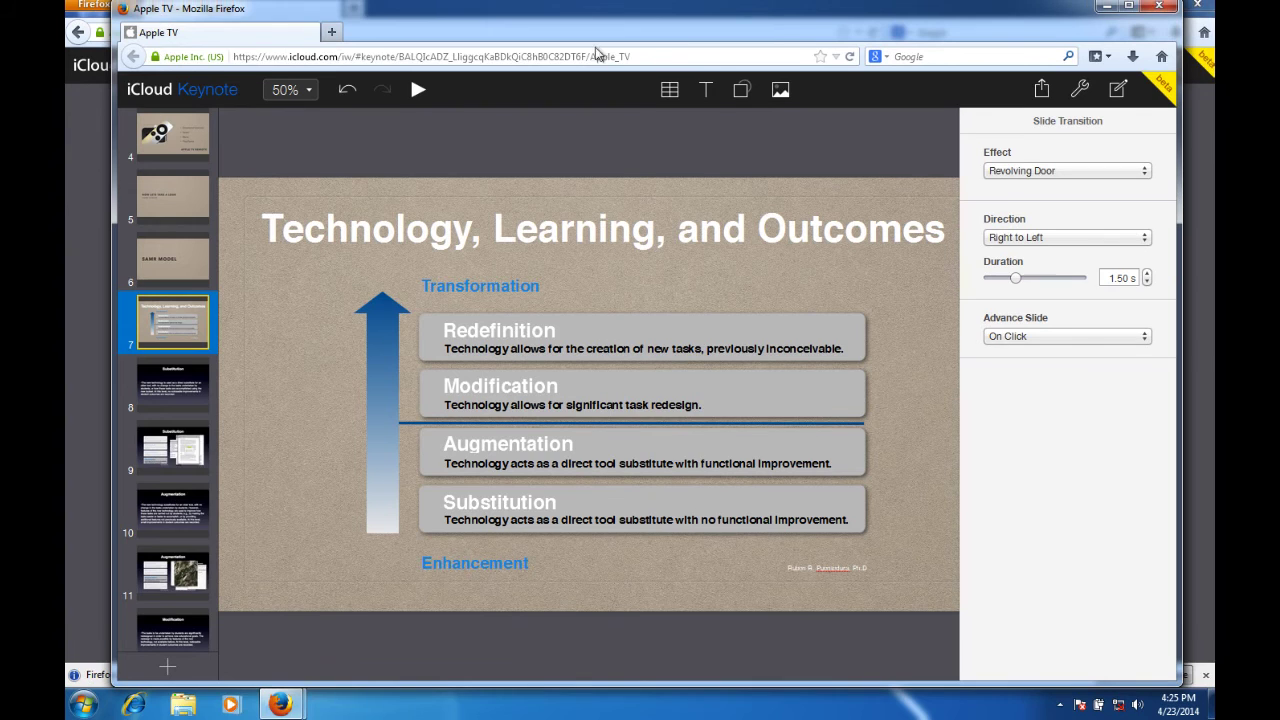
left_click(1158, 8)
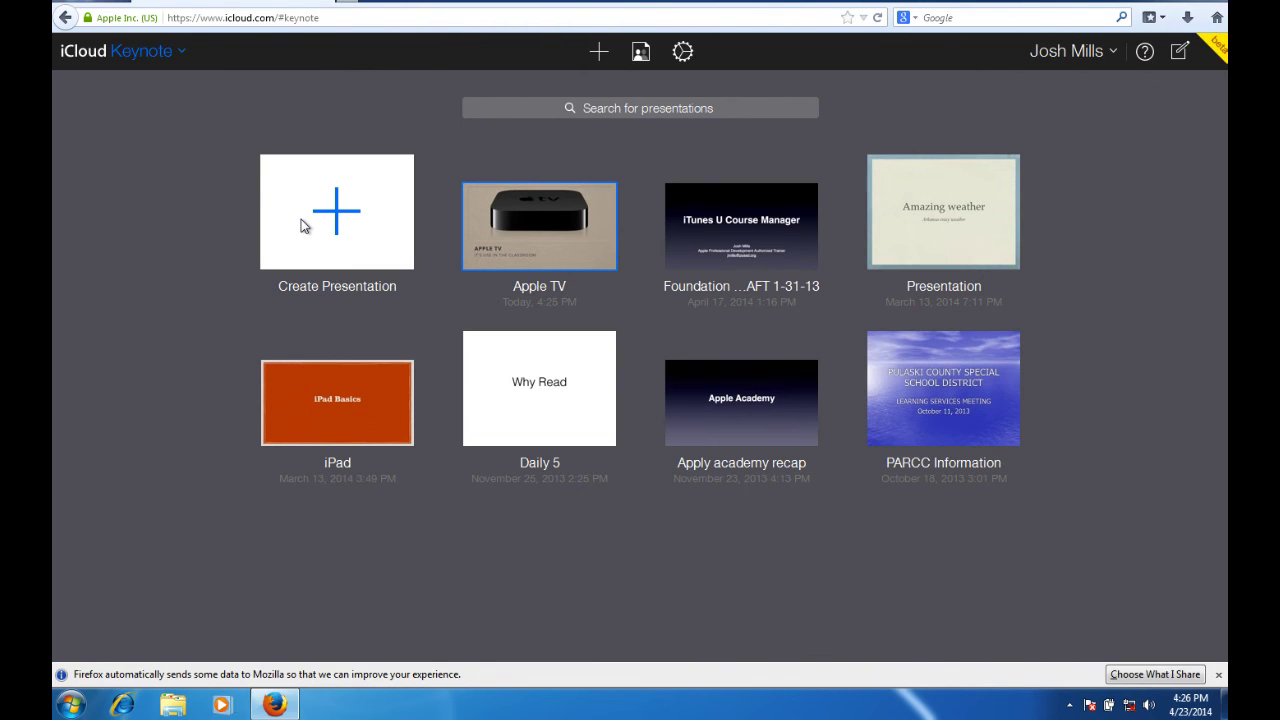
Switch from Keynote to the Reminders app using the iCloud app switcher.
left_click(125, 48)
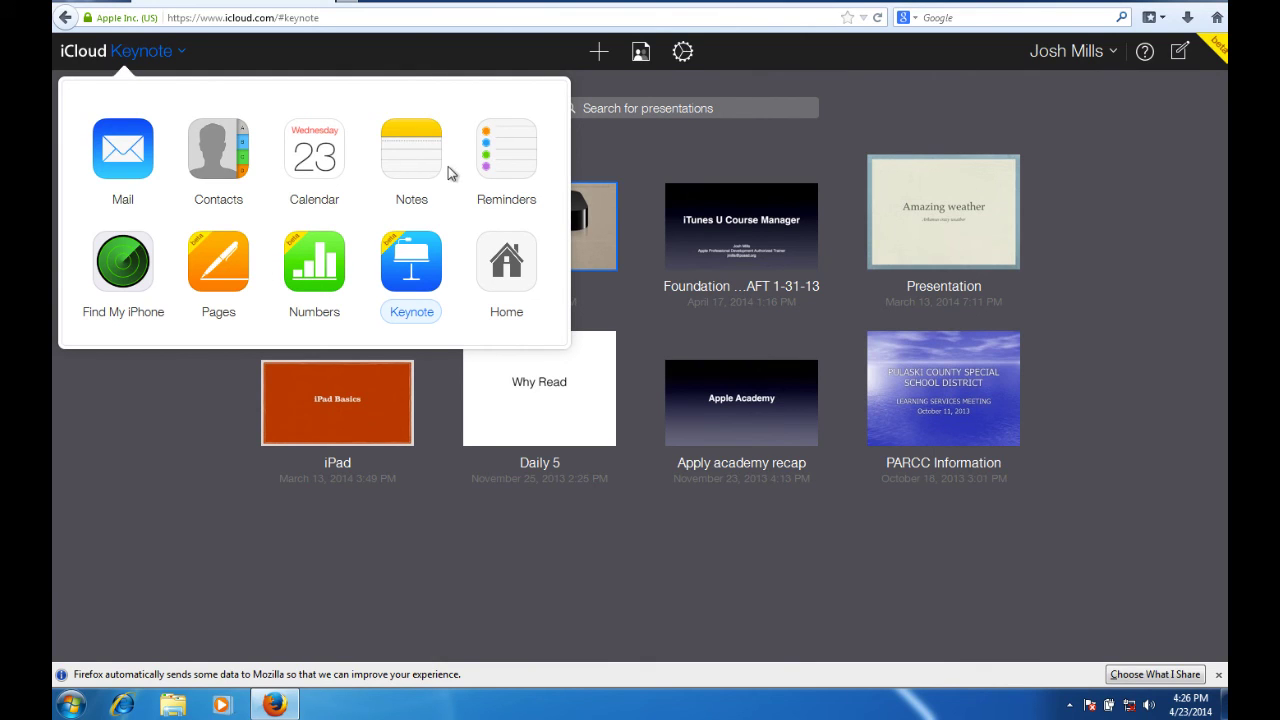
left_click(509, 154)
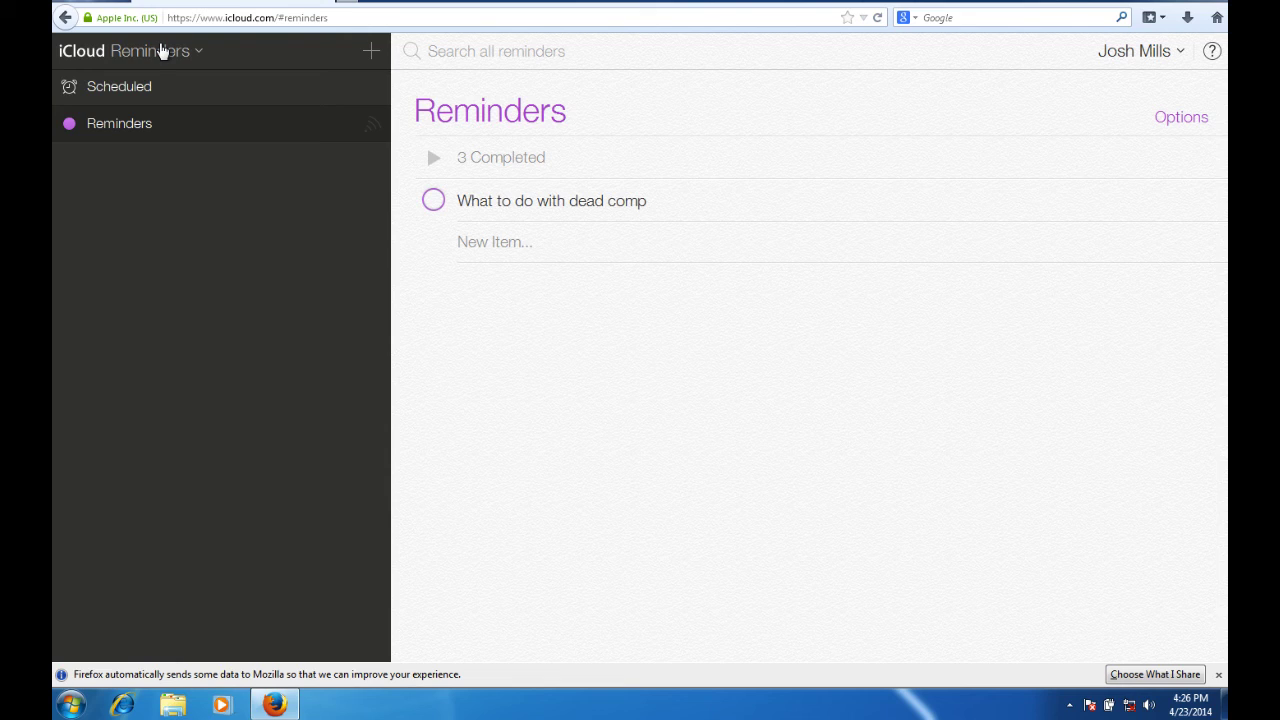
Return from Reminders to the iCloud Home screen through the app switcher.
left_click(162, 51)
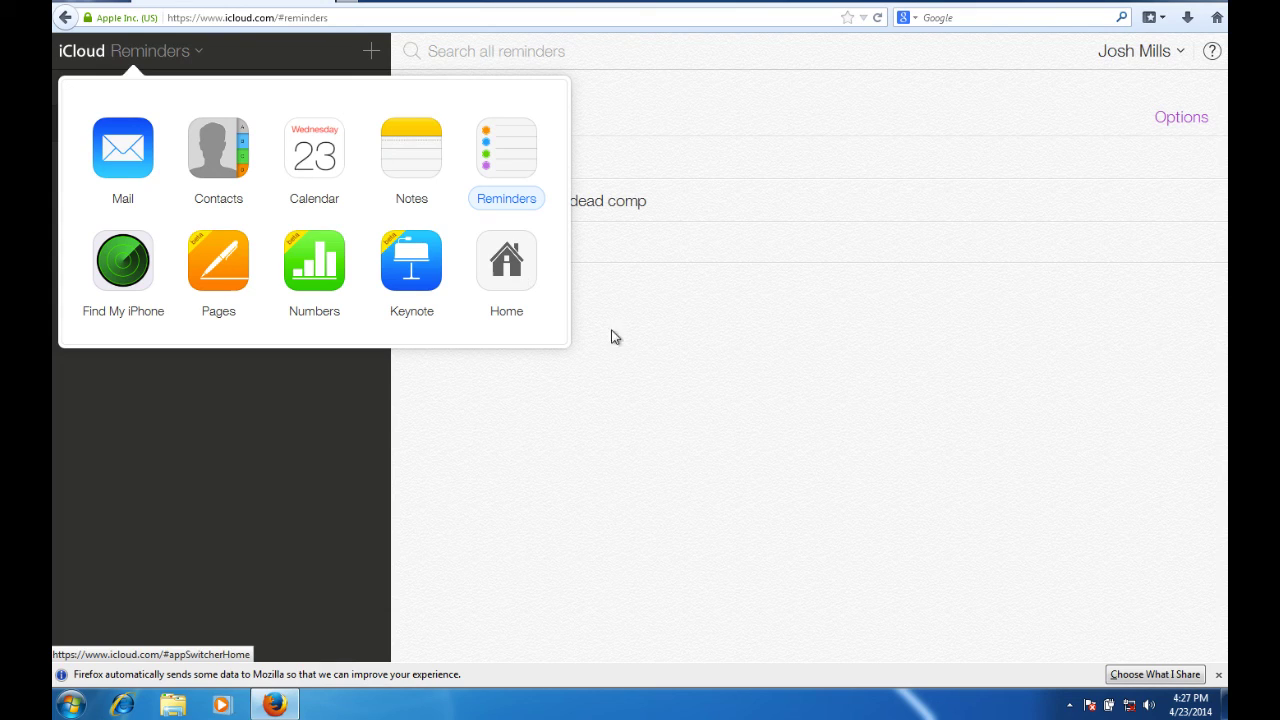
left_click(521, 270)
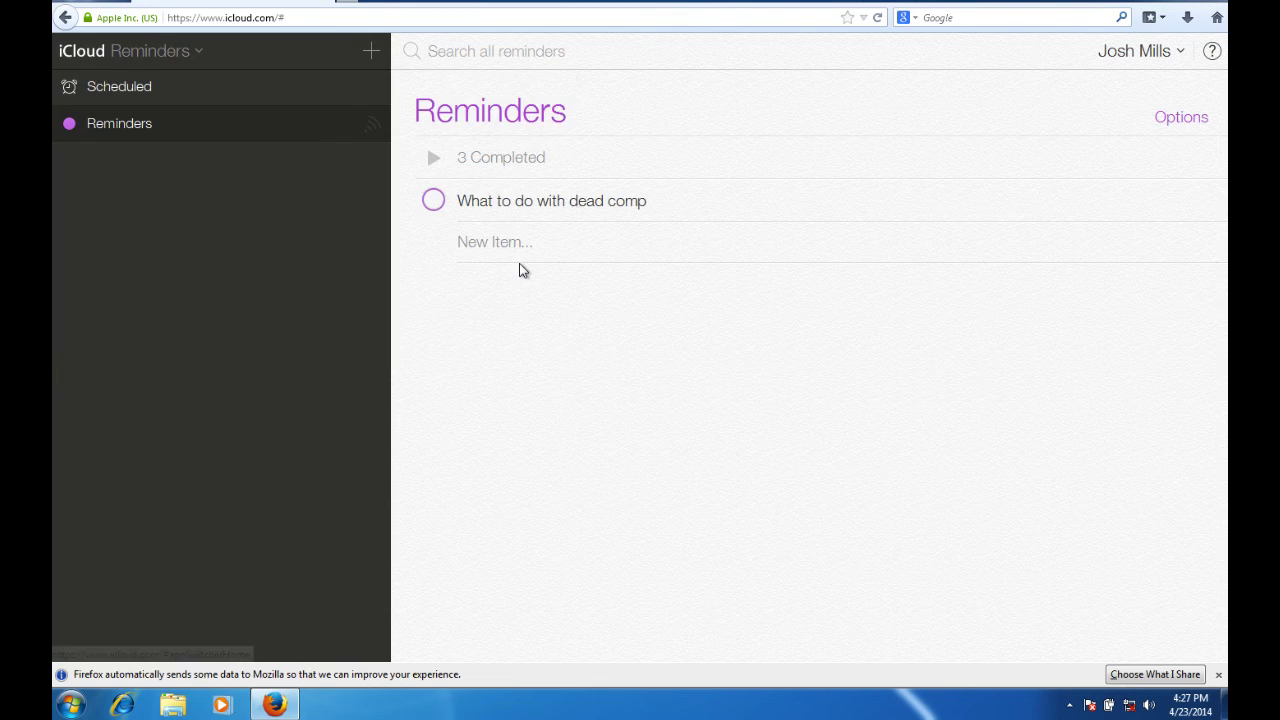